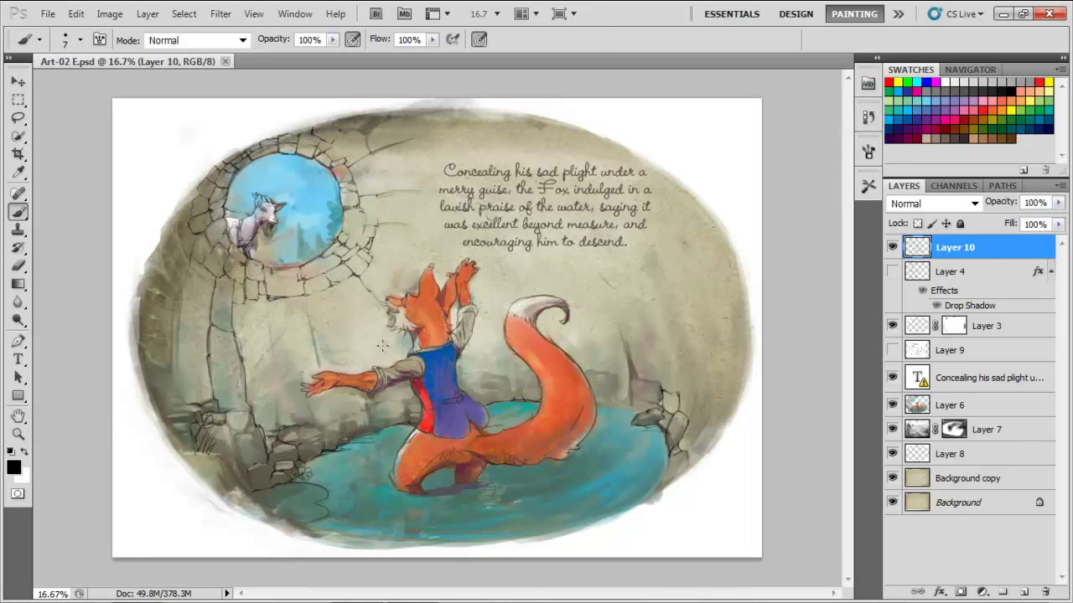
Zoom in to 33.3% on the goat and fox, then select the Brush tool.
{"action": "left_click", "coordinate": [18, 433]}
{"action": "left_click", "coordinate": [426, 332]}
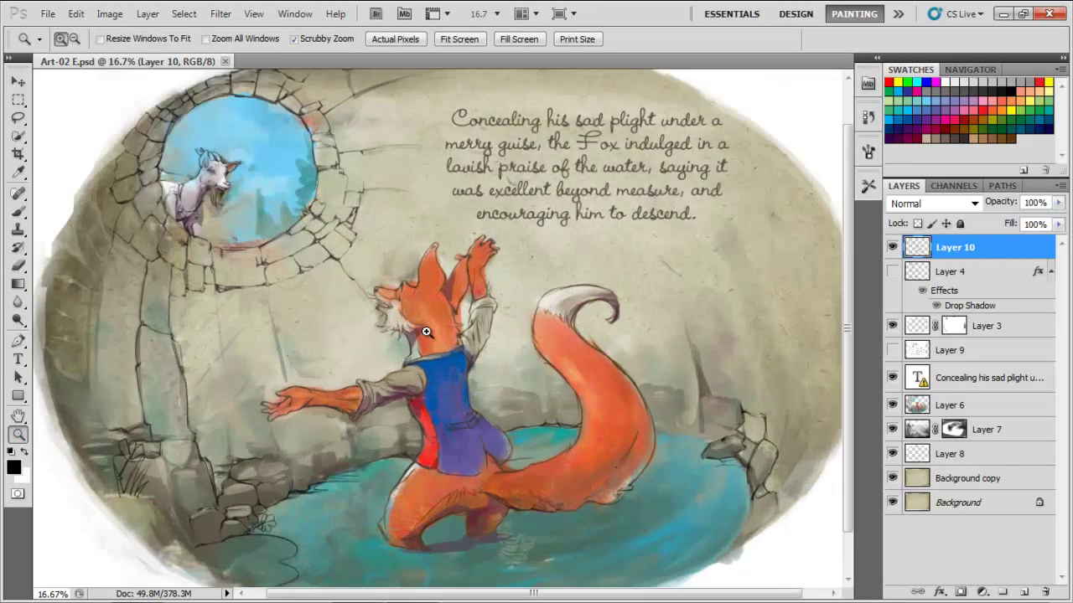
{"action": "left_click", "coordinate": [390, 181]}
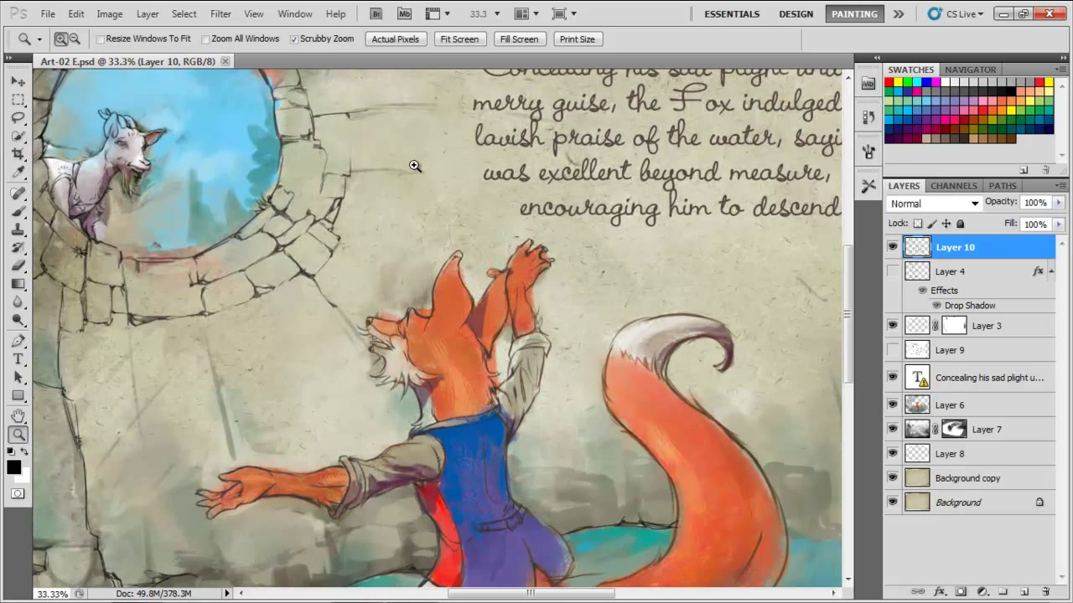
{"action": "left_click", "coordinate": [18, 210]}
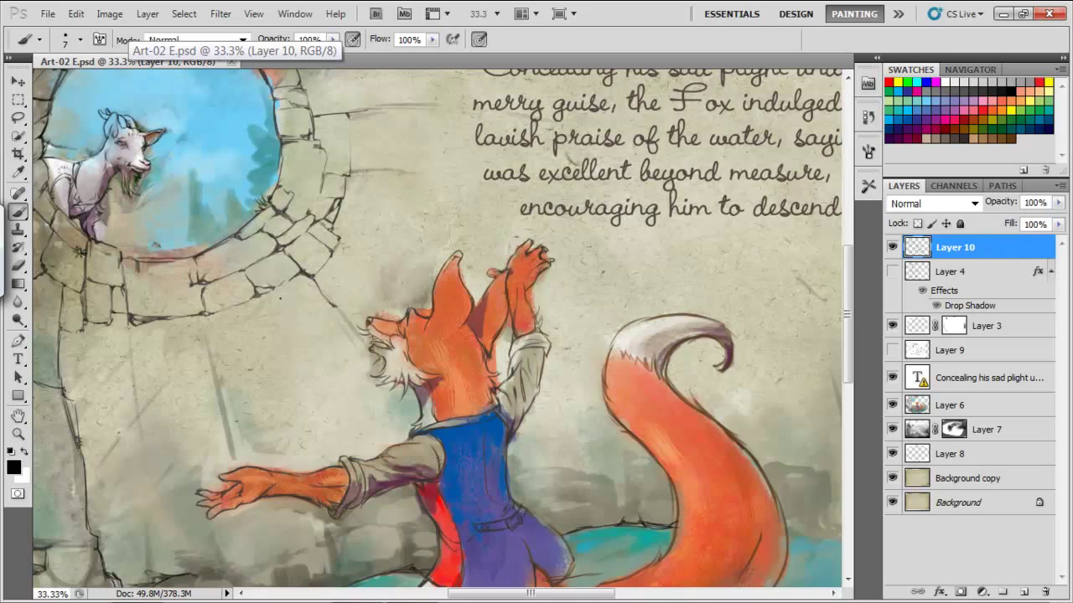
Ink short dark outlines and cracks on the well-wall stones left of the fox, then show the Navigator.
{"action": "left_click_drag", "start_coordinate": [348, 172], "coordinate": [417, 173]}
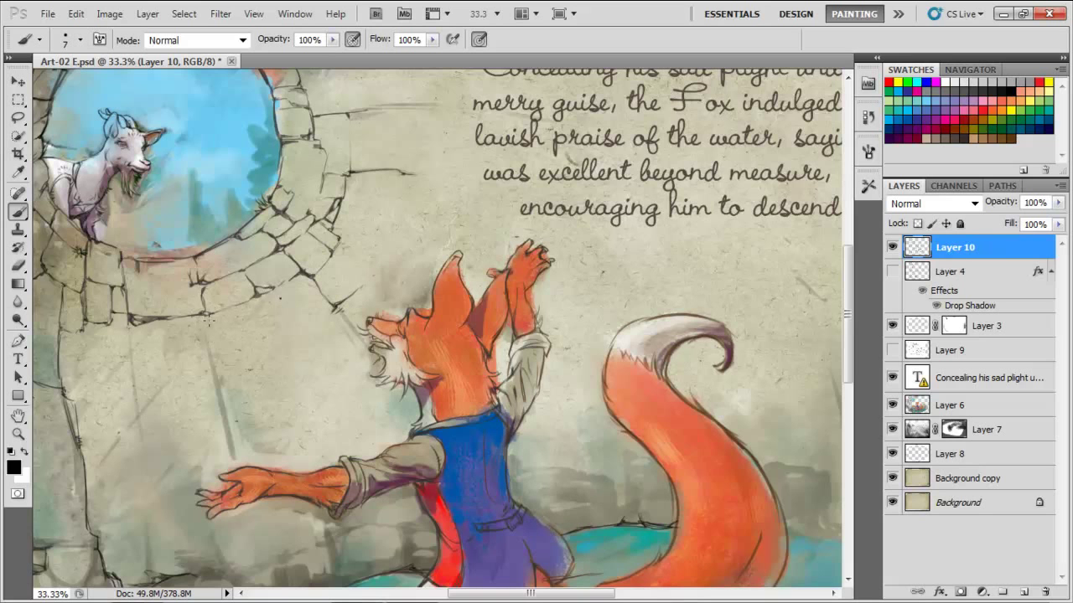
{"action": "left_click_drag", "start_coordinate": [233, 311], "coordinate": [242, 339]}
{"action": "left_click_drag", "start_coordinate": [285, 339], "coordinate": [306, 333]}
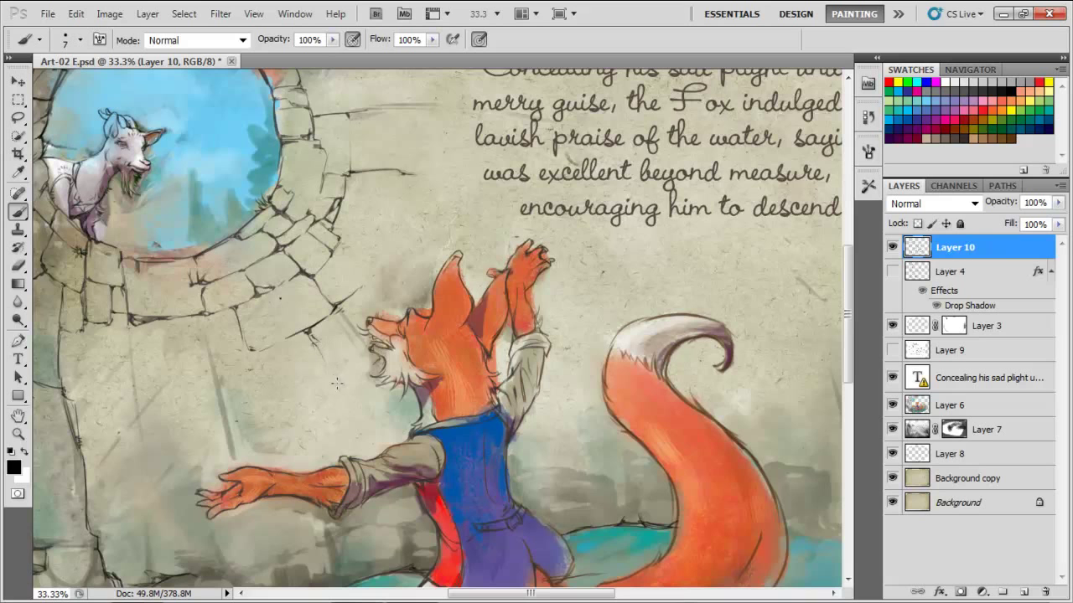
{"action": "left_click_drag", "start_coordinate": [333, 379], "coordinate": [374, 370]}
{"action": "left_click_drag", "start_coordinate": [258, 357], "coordinate": [249, 353]}
{"action": "left_click_drag", "start_coordinate": [202, 323], "coordinate": [224, 413]}
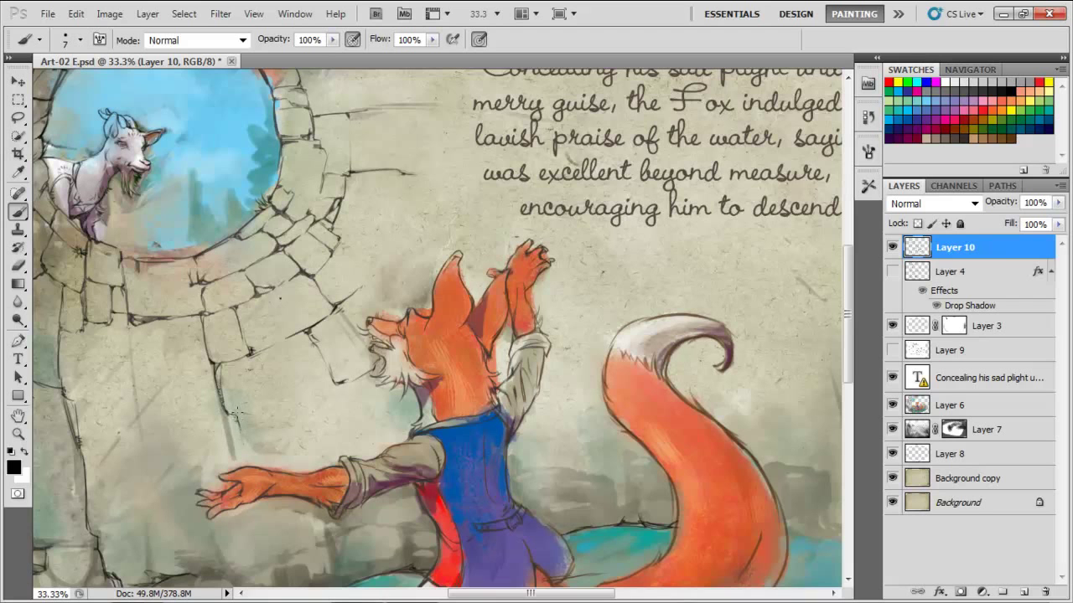
{"action": "left_click_drag", "start_coordinate": [236, 404], "coordinate": [240, 430]}
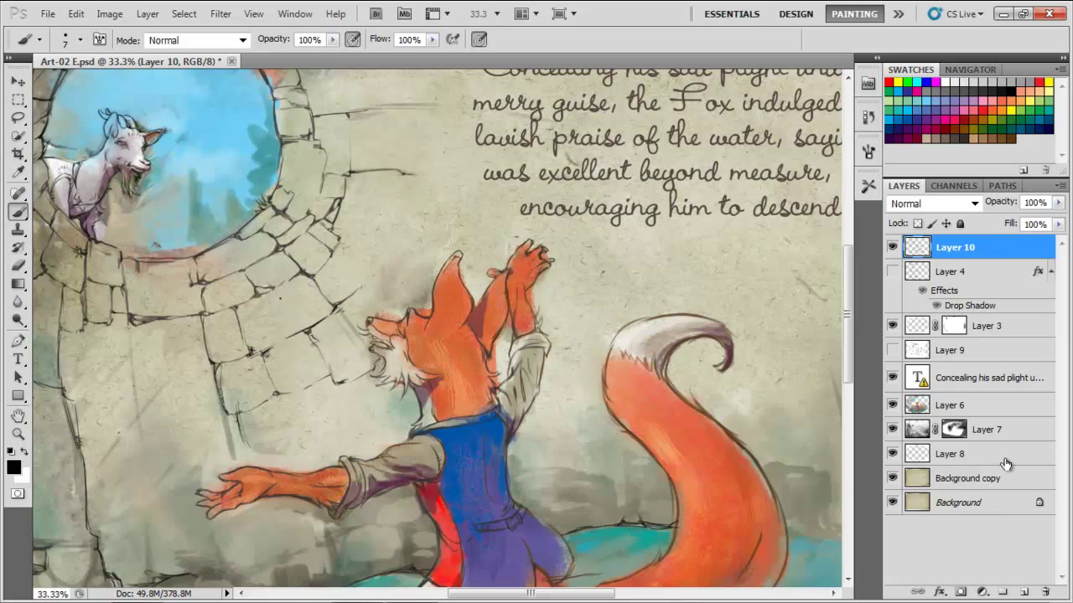
{"action": "left_click", "coordinate": [972, 70]}
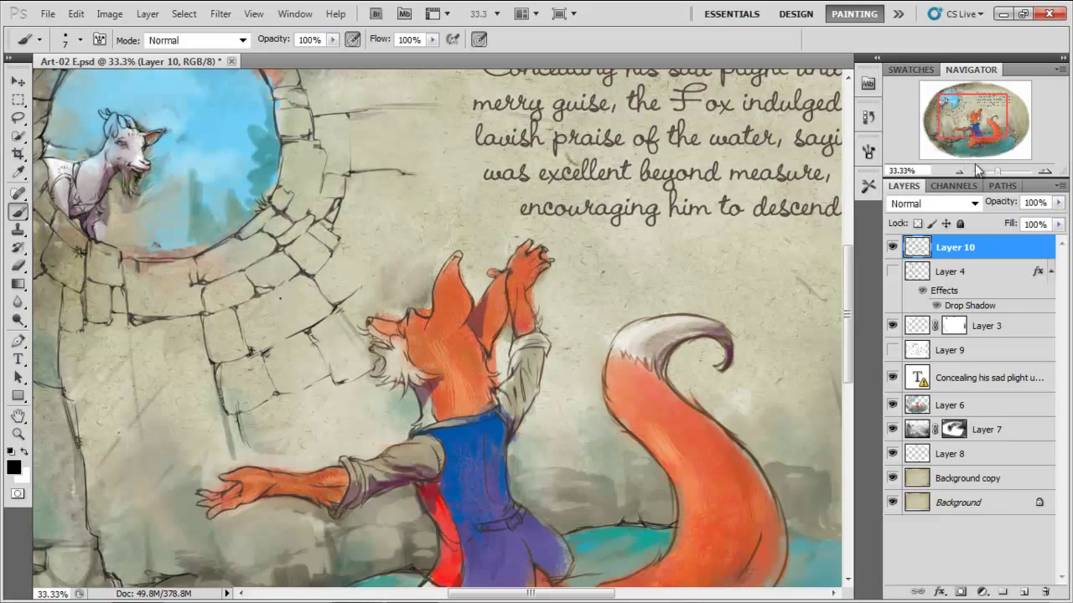
Zoom to 50%, pan left, and ink horizontal and vertical stone edges below the arch.
{"action": "left_click", "coordinate": [1043, 171]}
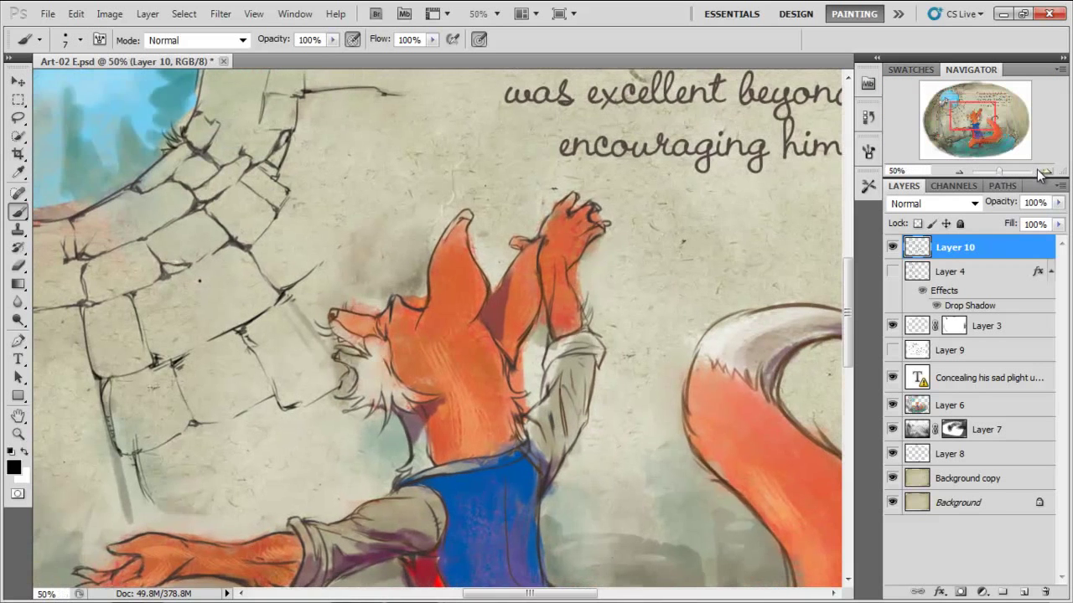
{"action": "left_click_drag", "start_coordinate": [980, 124], "coordinate": [960, 132]}
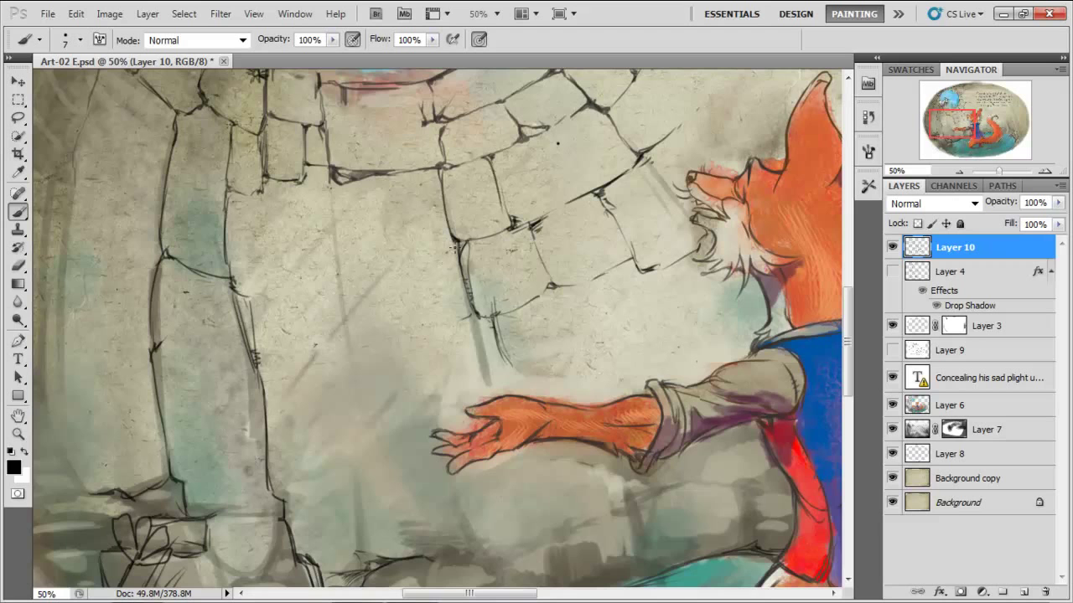
{"action": "left_click_drag", "start_coordinate": [453, 244], "coordinate": [368, 253]}
{"action": "mouse_move", "coordinate": [368, 253]}
{"action": "left_mouse_down"}
{"action": "mouse_move", "coordinate": [339, 251]}
{"action": "mouse_move", "coordinate": [370, 247]}
{"action": "left_mouse_up"}
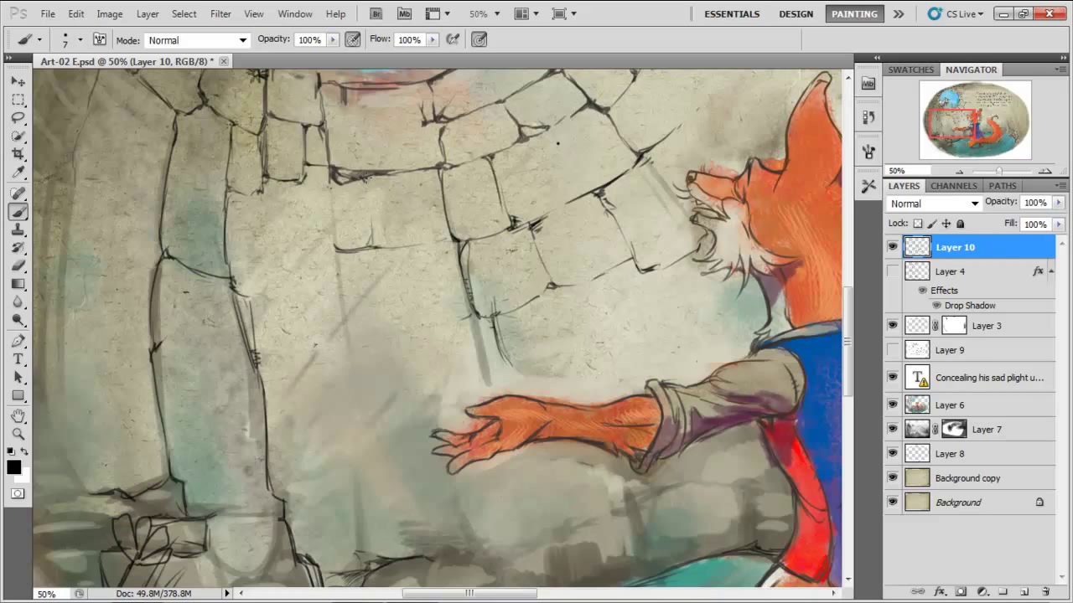
{"action": "left_click_drag", "start_coordinate": [367, 179], "coordinate": [374, 243]}
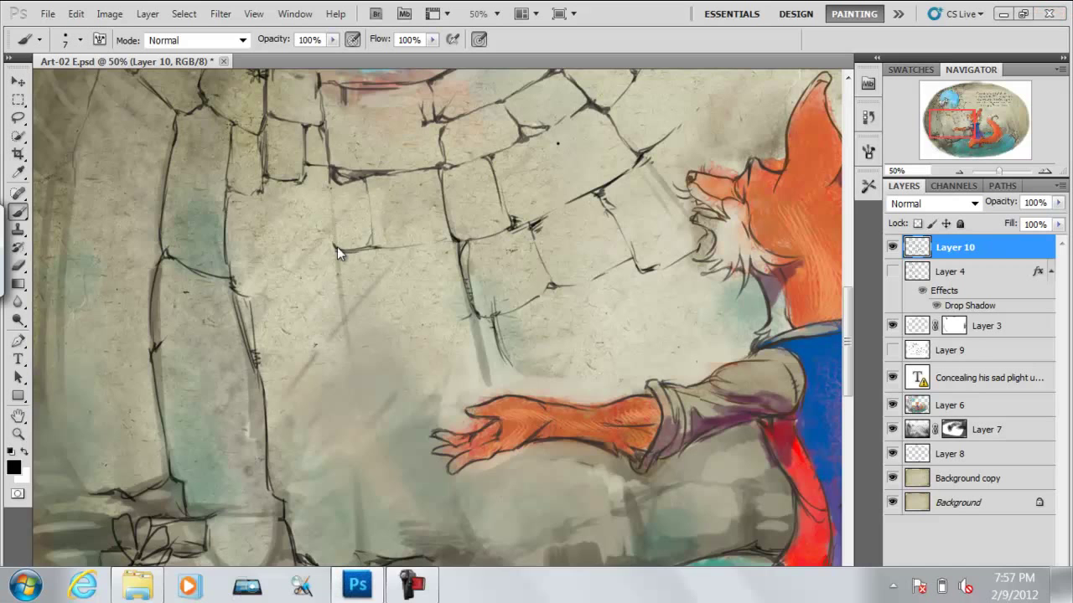
Ink more stone joints and a curved stone outline beside the fox's outstretched arm.
{"action": "left_click_drag", "start_coordinate": [330, 188], "coordinate": [337, 245]}
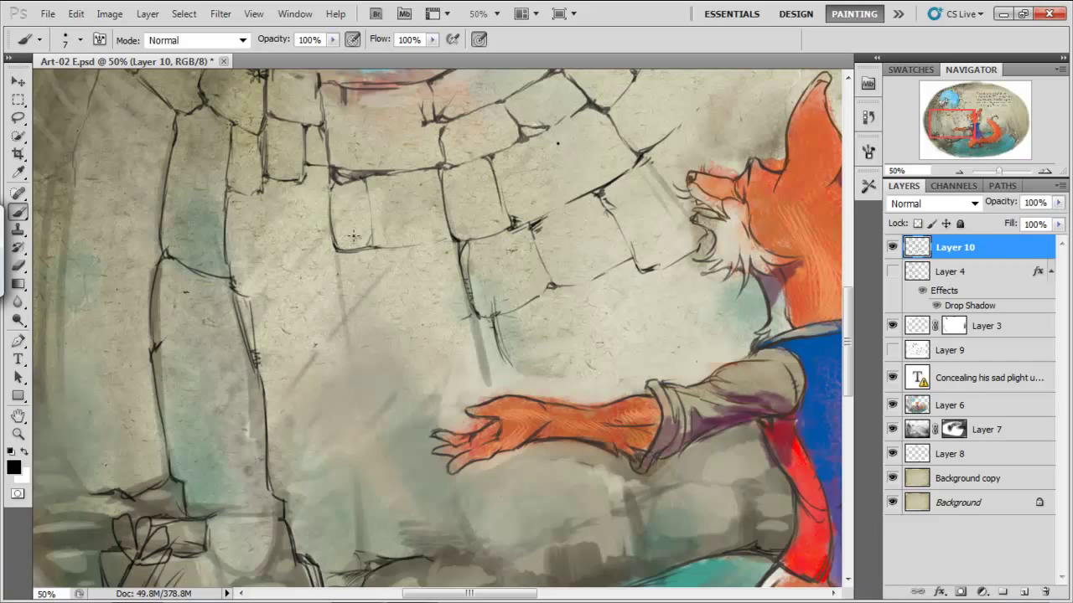
{"action": "mouse_move", "coordinate": [334, 250]}
{"action": "left_mouse_down"}
{"action": "mouse_move", "coordinate": [347, 293]}
{"action": "mouse_move", "coordinate": [384, 290]}
{"action": "mouse_move", "coordinate": [391, 268]}
{"action": "left_mouse_up"}
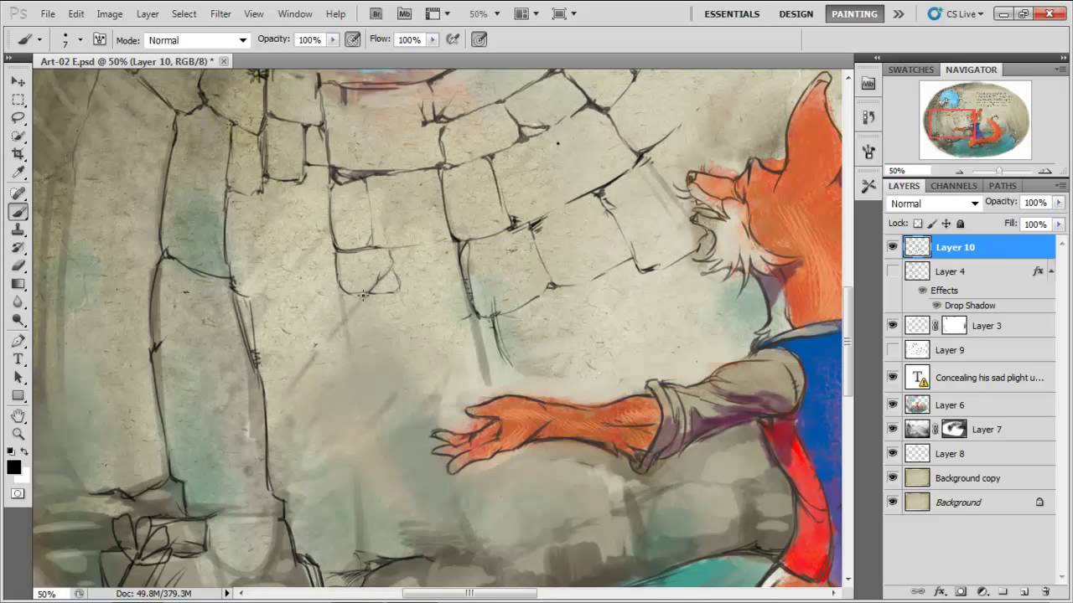
{"action": "left_click_drag", "start_coordinate": [355, 295], "coordinate": [344, 317]}
{"action": "mouse_move", "coordinate": [342, 322]}
{"action": "left_mouse_down"}
{"action": "mouse_move", "coordinate": [288, 341]}
{"action": "mouse_move", "coordinate": [336, 329]}
{"action": "mouse_move", "coordinate": [293, 332]}
{"action": "mouse_move", "coordinate": [346, 344]}
{"action": "mouse_move", "coordinate": [359, 427]}
{"action": "mouse_move", "coordinate": [267, 425]}
{"action": "left_mouse_up"}
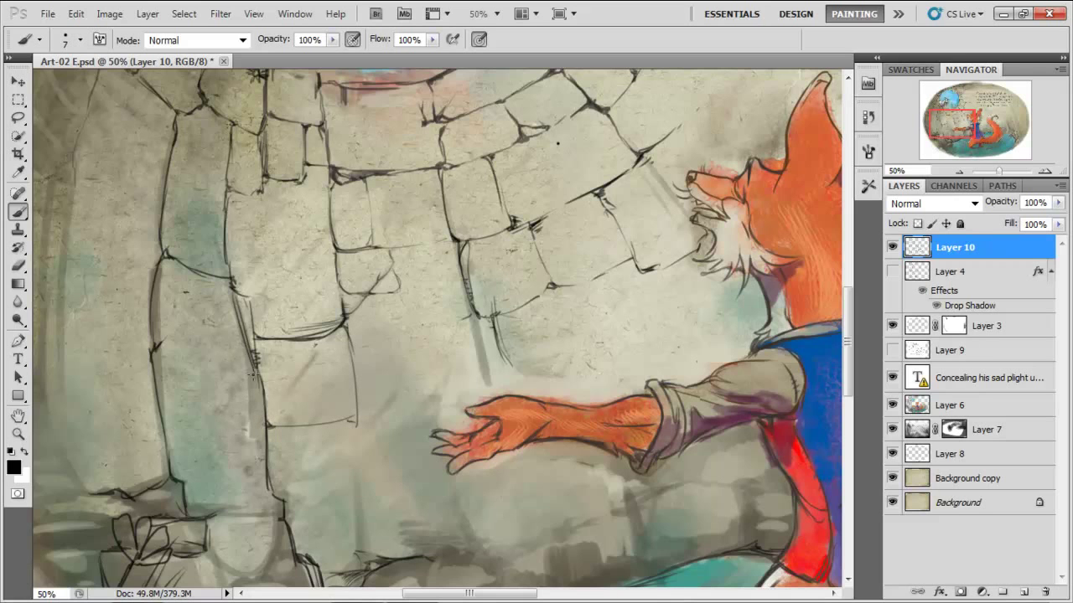
{"action": "left_click_drag", "start_coordinate": [845, 366], "coordinate": [845, 403]}
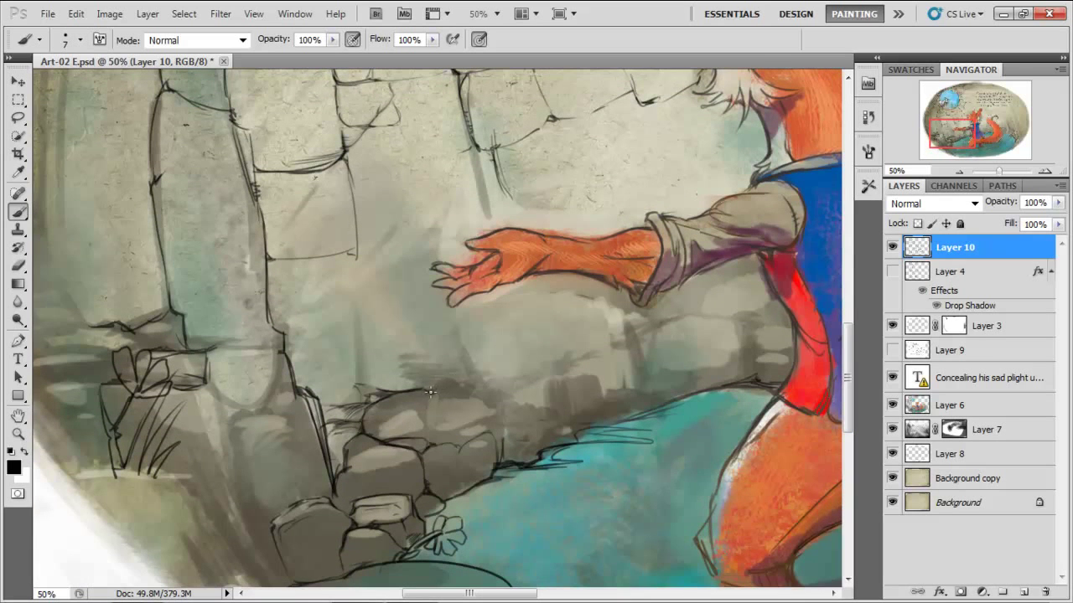
Trace dark outlines along the pond-edge rock tops and the stones below the fox's hand.
{"action": "mouse_move", "coordinate": [428, 391]}
{"action": "left_mouse_down"}
{"action": "mouse_move", "coordinate": [496, 391]}
{"action": "mouse_move", "coordinate": [508, 411]}
{"action": "mouse_move", "coordinate": [490, 431]}
{"action": "mouse_move", "coordinate": [510, 408]}
{"action": "mouse_move", "coordinate": [550, 407]}
{"action": "mouse_move", "coordinate": [560, 424]}
{"action": "left_mouse_up"}
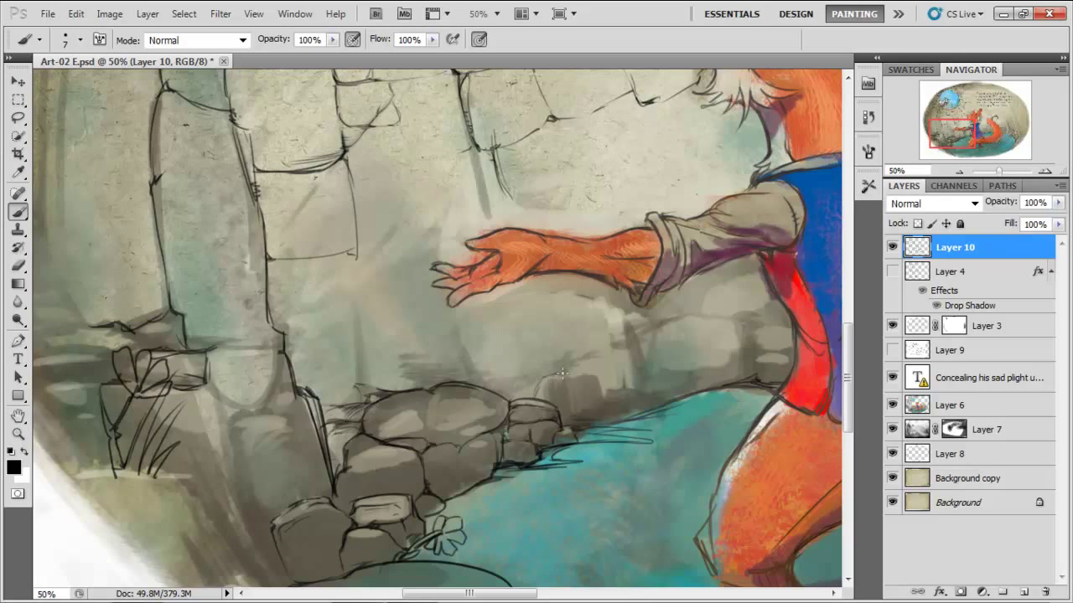
{"action": "left_click_drag", "start_coordinate": [570, 365], "coordinate": [616, 362]}
{"action": "left_click_drag", "start_coordinate": [589, 354], "coordinate": [625, 341]}
{"action": "mouse_move", "coordinate": [594, 350]}
{"action": "left_mouse_down"}
{"action": "mouse_move", "coordinate": [597, 310]}
{"action": "mouse_move", "coordinate": [609, 309]}
{"action": "left_mouse_up"}
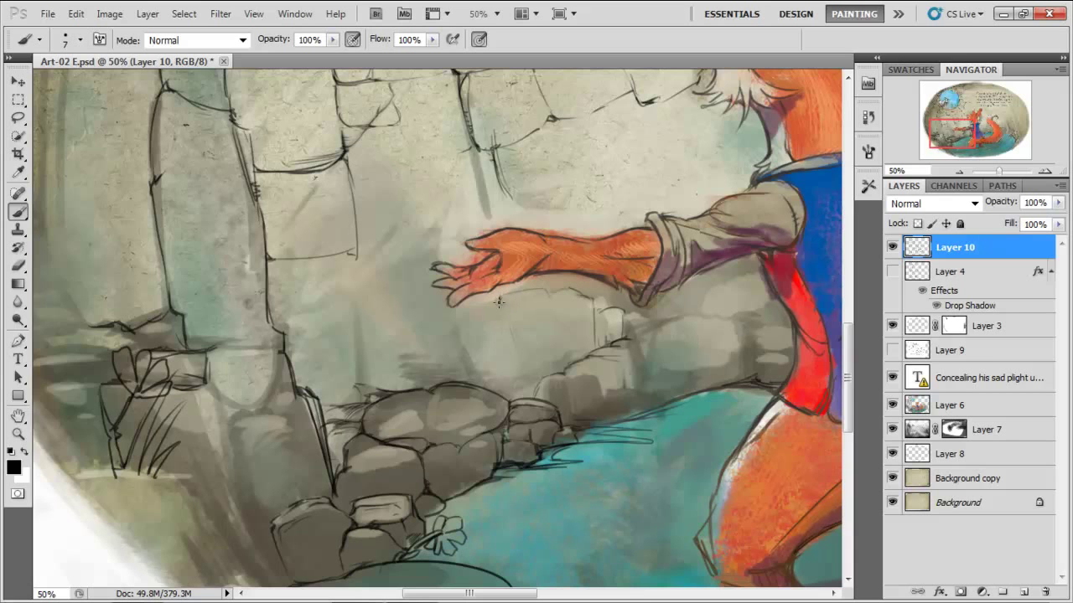
{"action": "left_click_drag", "start_coordinate": [501, 295], "coordinate": [523, 384]}
{"action": "left_click_drag", "start_coordinate": [518, 389], "coordinate": [503, 392]}
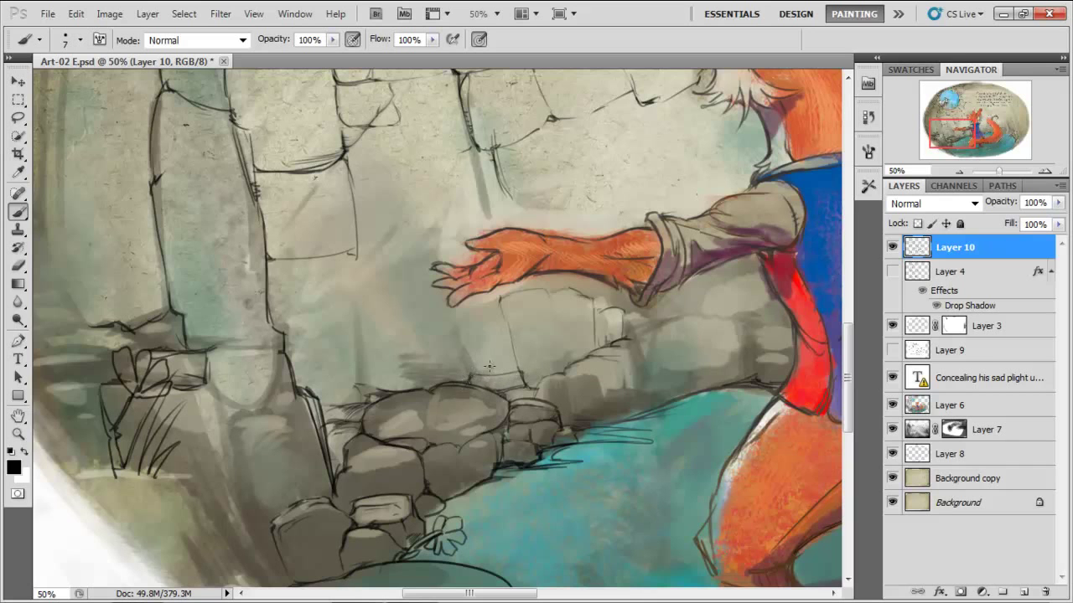
{"action": "mouse_move", "coordinate": [454, 342]}
{"action": "left_mouse_down"}
{"action": "mouse_move", "coordinate": [457, 315]}
{"action": "mouse_move", "coordinate": [399, 345]}
{"action": "mouse_move", "coordinate": [401, 370]}
{"action": "left_mouse_up"}
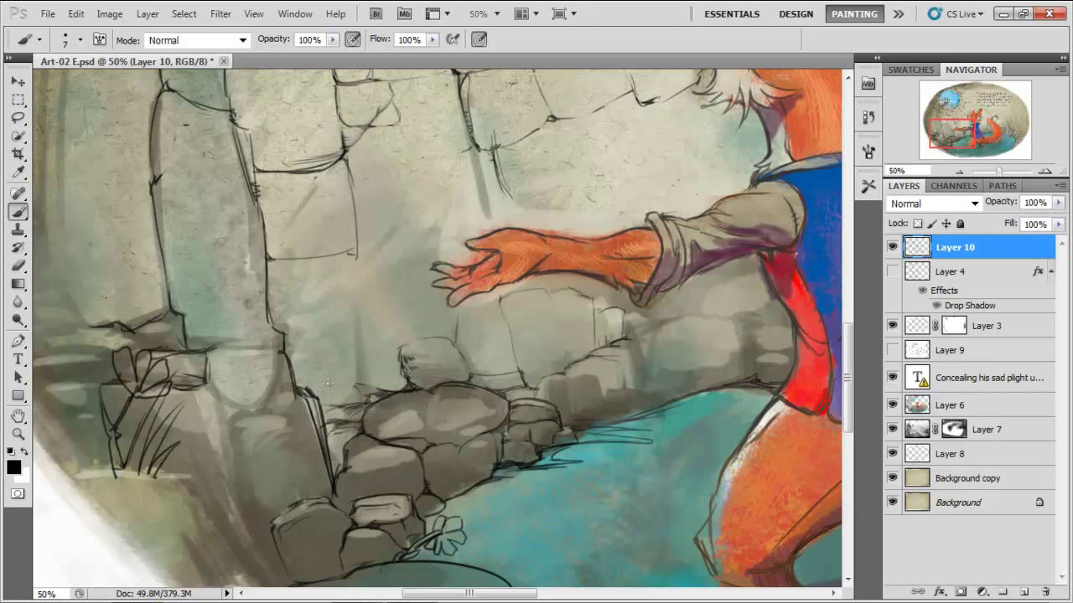
Ink the rock's top edge, the wall's lower right edge and the wall-base line.
{"action": "mouse_move", "coordinate": [327, 384]}
{"action": "left_mouse_down"}
{"action": "mouse_move", "coordinate": [382, 391]}
{"action": "mouse_move", "coordinate": [341, 300]}
{"action": "mouse_move", "coordinate": [274, 325]}
{"action": "mouse_move", "coordinate": [328, 307]}
{"action": "left_mouse_up"}
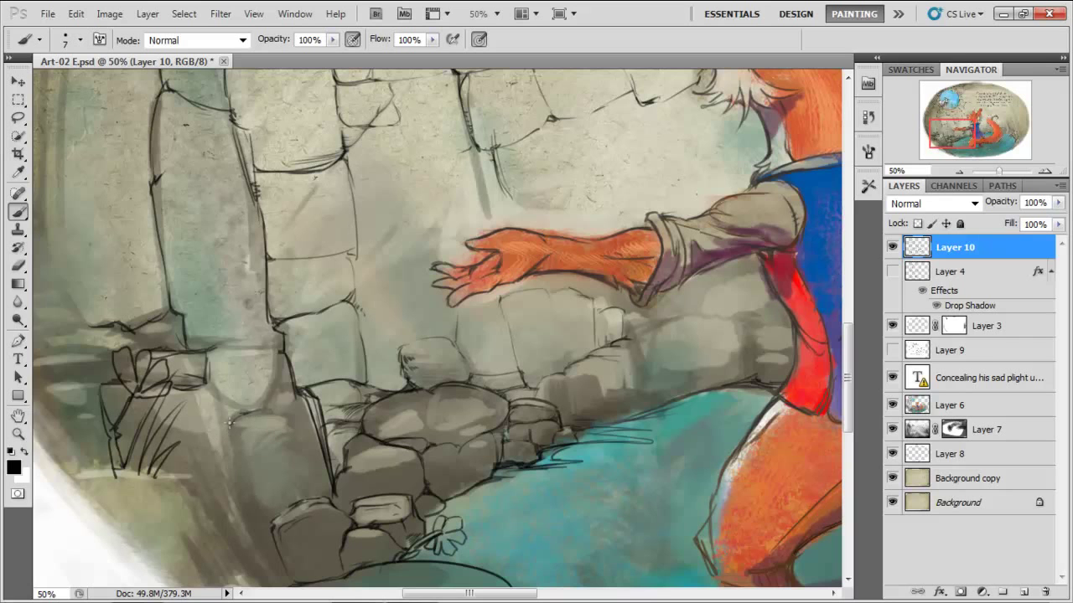
{"action": "left_click_drag", "start_coordinate": [269, 409], "coordinate": [279, 349]}
{"action": "mouse_move", "coordinate": [208, 348]}
{"action": "left_mouse_down"}
{"action": "mouse_move", "coordinate": [281, 342]}
{"action": "mouse_move", "coordinate": [282, 326]}
{"action": "left_mouse_up"}
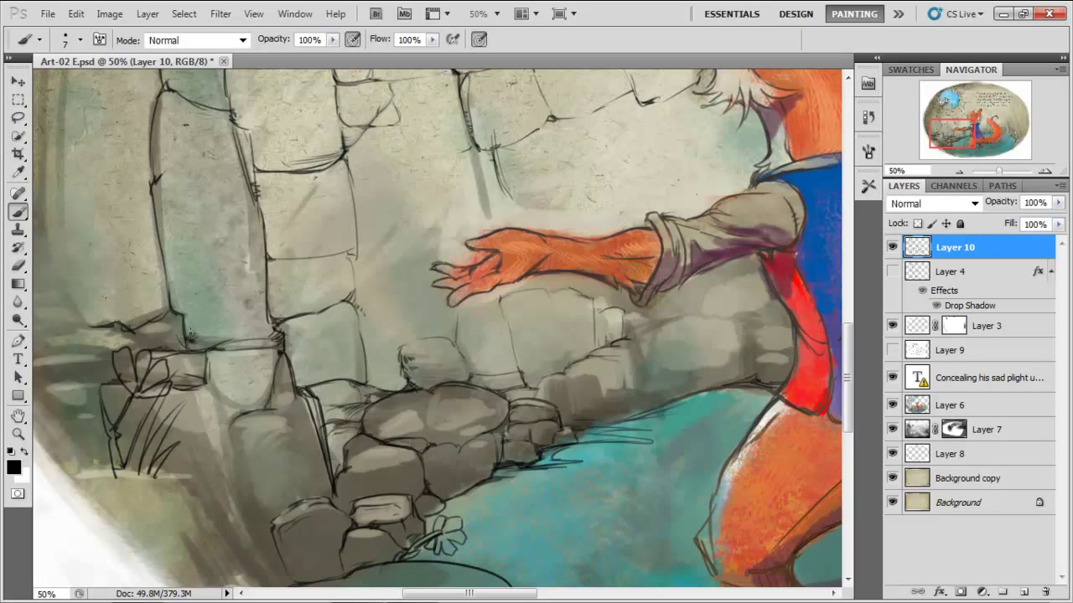
{"action": "mouse_move", "coordinate": [198, 342]}
{"action": "left_mouse_down"}
{"action": "mouse_move", "coordinate": [234, 340]}
{"action": "mouse_move", "coordinate": [223, 336]}
{"action": "left_mouse_up"}
Ink the lower stone edges, then add dark grass blades and scribbles in the lower-left tuft.
{"action": "mouse_move", "coordinate": [207, 389]}
{"action": "left_mouse_down"}
{"action": "mouse_move", "coordinate": [255, 416]}
{"action": "mouse_move", "coordinate": [216, 409]}
{"action": "mouse_move", "coordinate": [239, 503]}
{"action": "left_mouse_up"}
{"action": "mouse_move", "coordinate": [233, 466]}
{"action": "left_mouse_down"}
{"action": "mouse_move", "coordinate": [238, 507]}
{"action": "mouse_move", "coordinate": [213, 437]}
{"action": "left_mouse_up"}
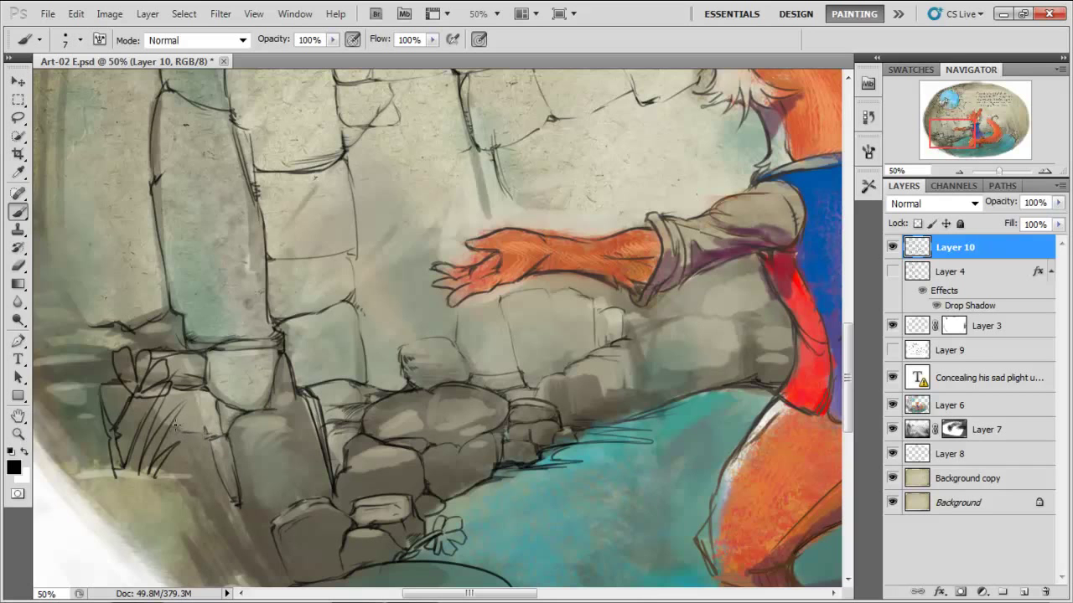
{"action": "left_click_drag", "start_coordinate": [156, 456], "coordinate": [200, 397]}
{"action": "mouse_move", "coordinate": [172, 460]}
{"action": "left_mouse_down"}
{"action": "mouse_move", "coordinate": [183, 461]}
{"action": "mouse_move", "coordinate": [161, 475]}
{"action": "mouse_move", "coordinate": [180, 481]}
{"action": "mouse_move", "coordinate": [159, 493]}
{"action": "mouse_move", "coordinate": [86, 476]}
{"action": "mouse_move", "coordinate": [123, 469]}
{"action": "left_mouse_up"}
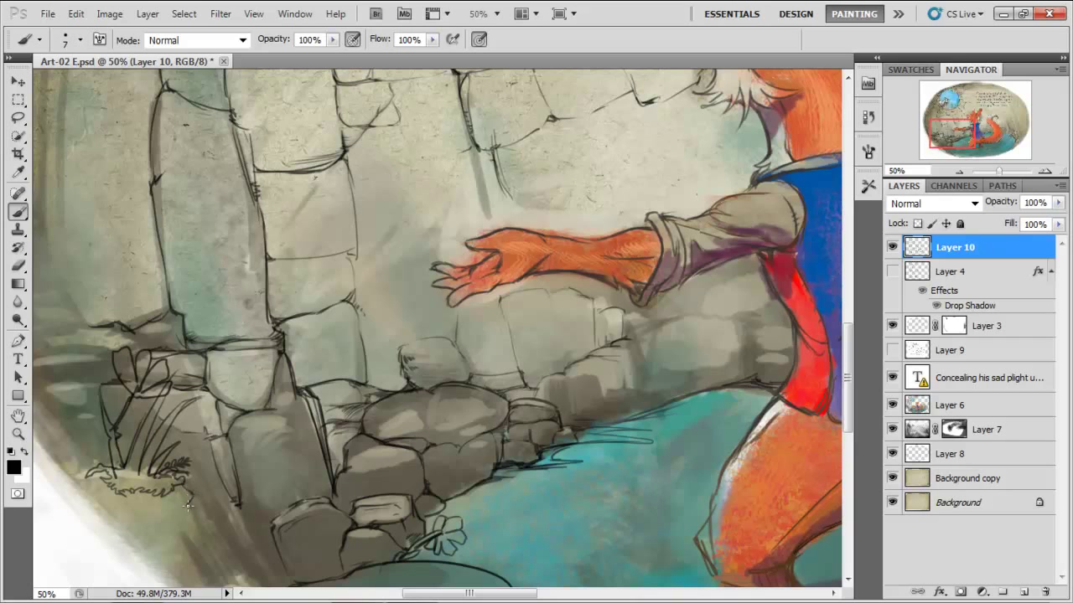
Scribble ink strokes at the grass base, stretching the tuft left toward the image edge.
{"action": "mouse_move", "coordinate": [205, 502]}
{"action": "left_mouse_down"}
{"action": "mouse_move", "coordinate": [210, 483]}
{"action": "mouse_move", "coordinate": [195, 466]}
{"action": "mouse_move", "coordinate": [193, 499]}
{"action": "mouse_move", "coordinate": [214, 471]}
{"action": "left_mouse_up"}
{"action": "mouse_move", "coordinate": [95, 464]}
{"action": "left_mouse_down"}
{"action": "mouse_move", "coordinate": [50, 471]}
{"action": "mouse_move", "coordinate": [73, 459]}
{"action": "left_mouse_up"}
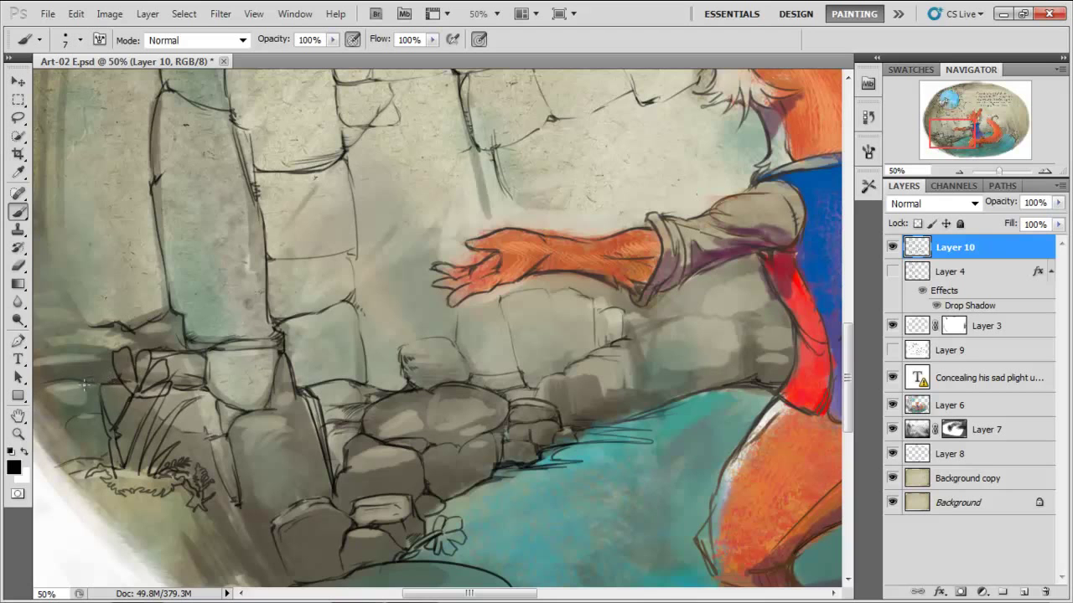
{"action": "key", "text": "t"}
{"action": "left_click", "coordinate": [87, 329]}
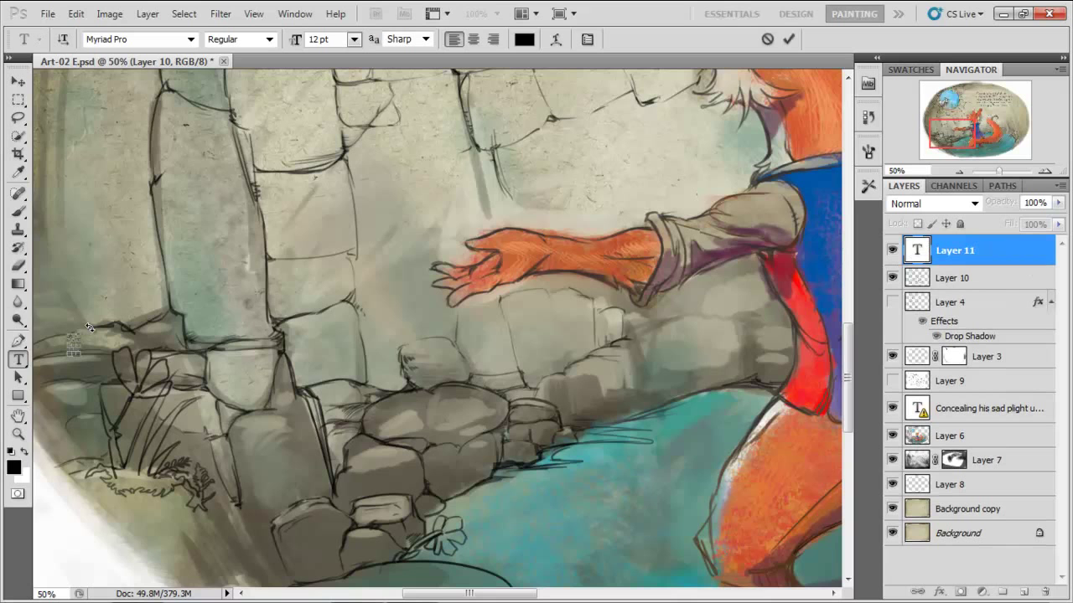
{"action": "key", "text": "Escape"}
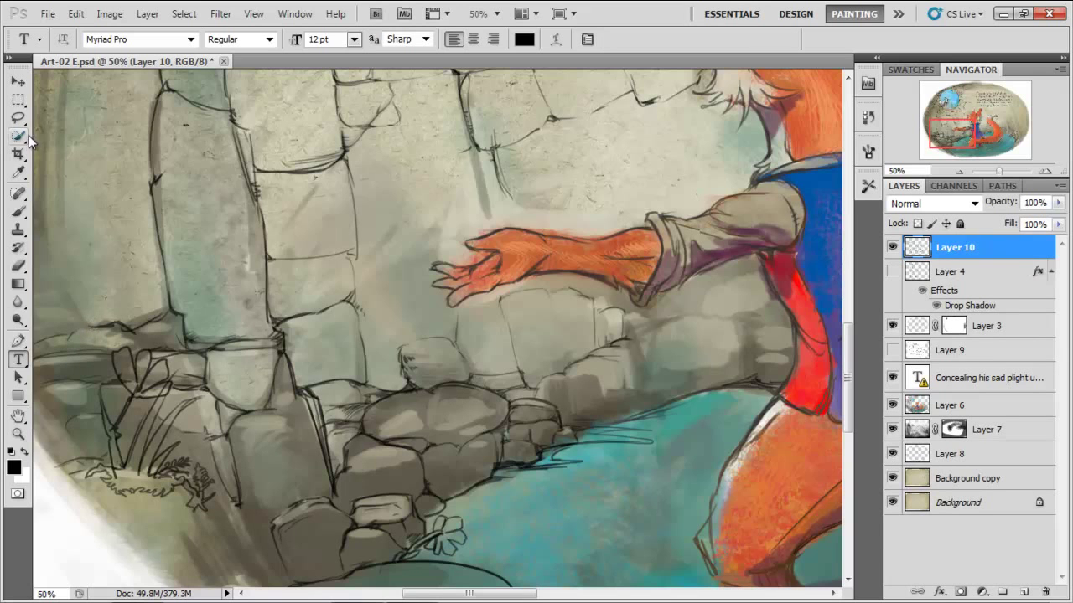
{"action": "left_click", "coordinate": [19, 215]}
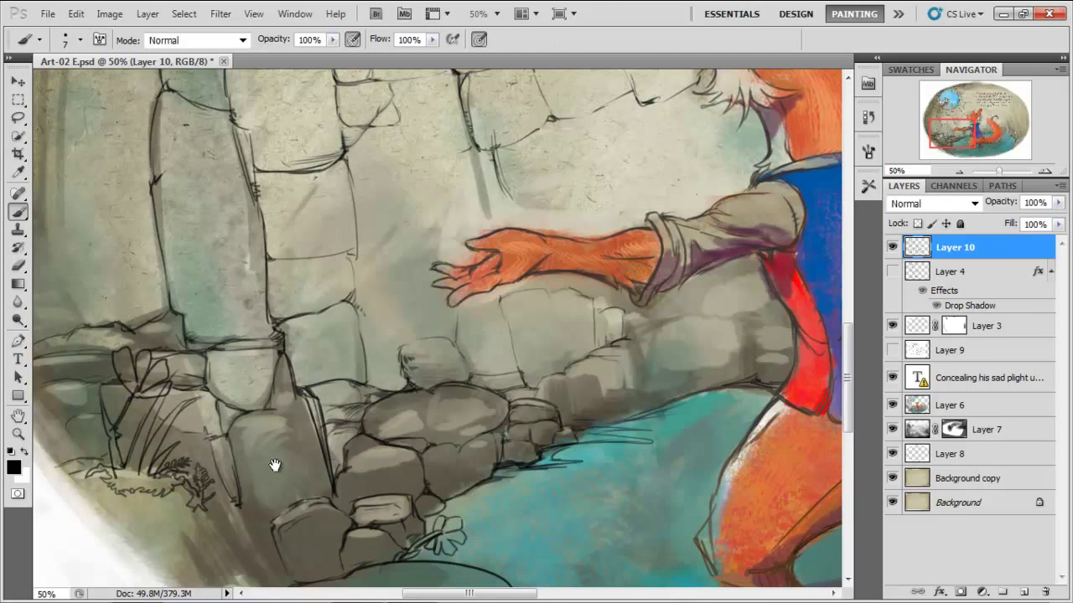
{"action": "scroll", "coordinate": [537, 431], "scroll_direction": "left", "scroll_amount": 5}
{"action": "scroll", "coordinate": [534, 375], "scroll_direction": "up", "scroll_amount": 3}
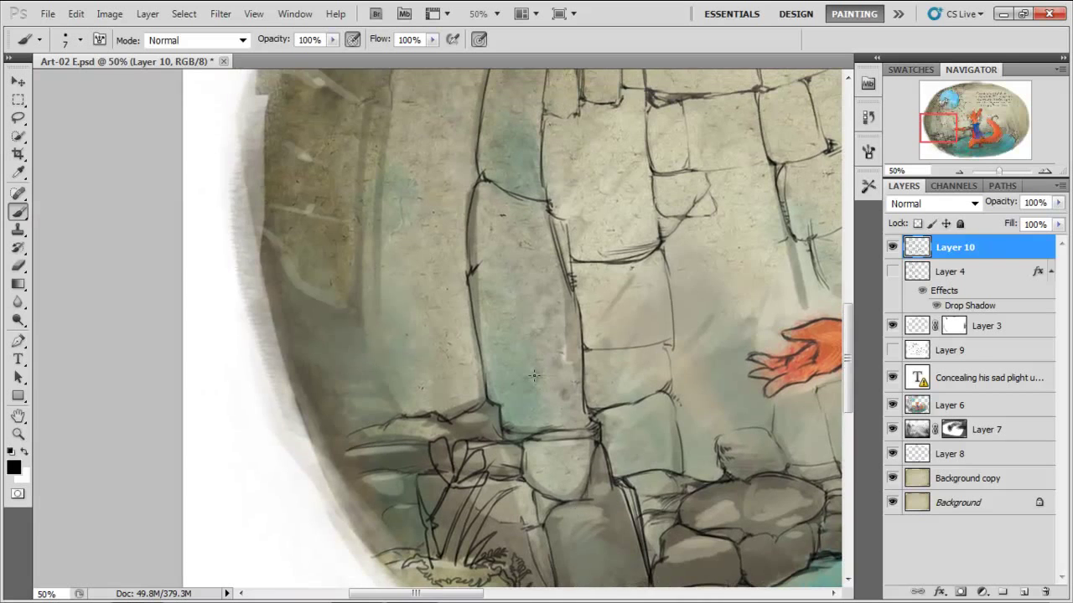
Ink a diagonal crack and vertical edge on the lower stone, and outline the upper-left stone's top.
{"action": "scroll", "coordinate": [534, 375], "scroll_direction": "left", "scroll_amount": 1}
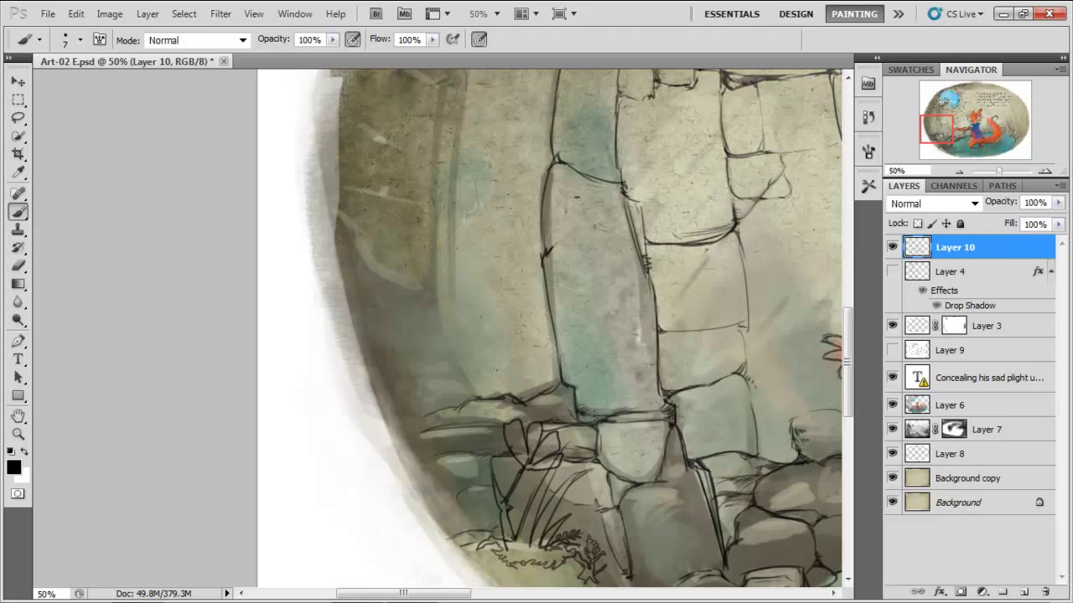
{"action": "left_click_drag", "start_coordinate": [450, 352], "coordinate": [484, 399]}
{"action": "left_click_drag", "start_coordinate": [440, 295], "coordinate": [449, 356]}
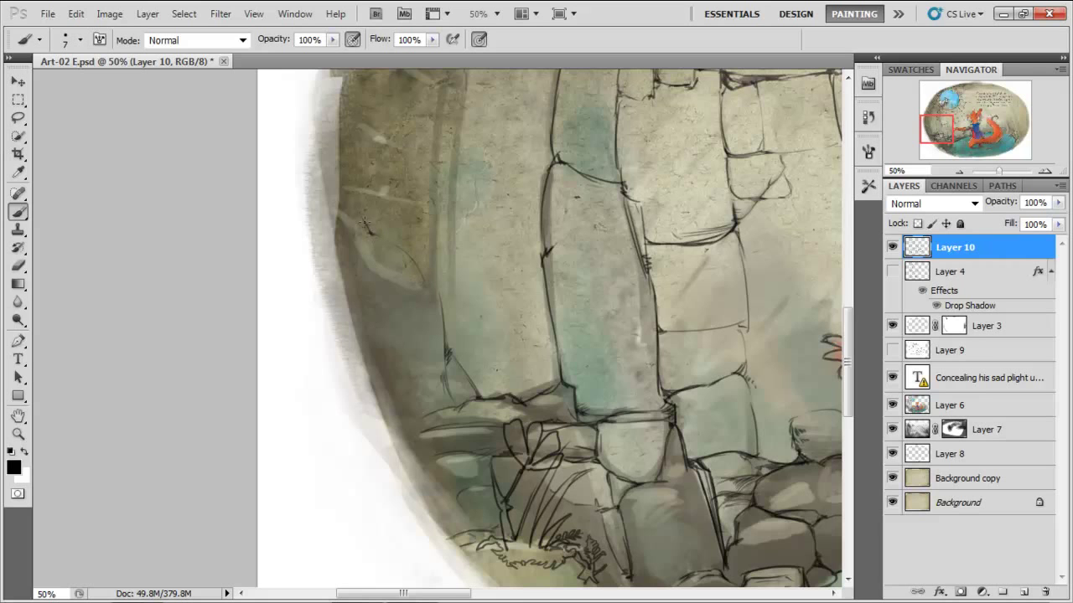
{"action": "left_click_drag", "start_coordinate": [340, 208], "coordinate": [370, 232]}
{"action": "key", "text": "ctrl+z"}
{"action": "left_click_drag", "start_coordinate": [338, 208], "coordinate": [356, 211]}
{"action": "left_click_drag", "start_coordinate": [394, 192], "coordinate": [344, 188]}
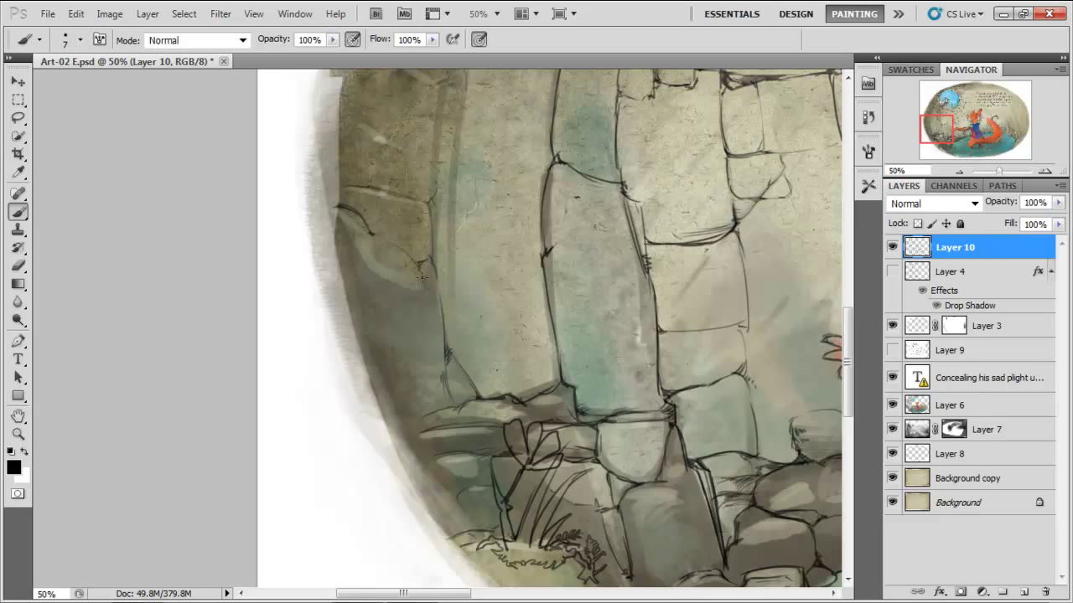
Add crack marks down the stone and a horizontal joint between the wall stones.
{"action": "left_click_drag", "start_coordinate": [443, 261], "coordinate": [448, 293]}
{"action": "left_click_drag", "start_coordinate": [454, 331], "coordinate": [452, 354]}
{"action": "left_click_drag", "start_coordinate": [456, 224], "coordinate": [533, 226]}
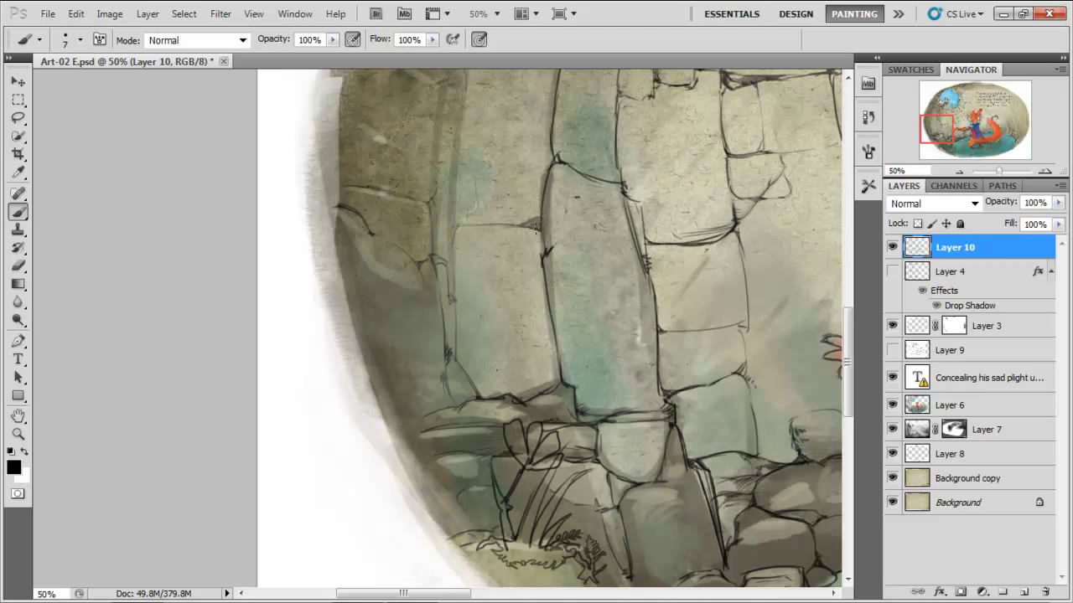
{"action": "left_click_drag", "start_coordinate": [538, 233], "coordinate": [539, 241]}
{"action": "left_click_drag", "start_coordinate": [642, 339], "coordinate": [640, 352]}
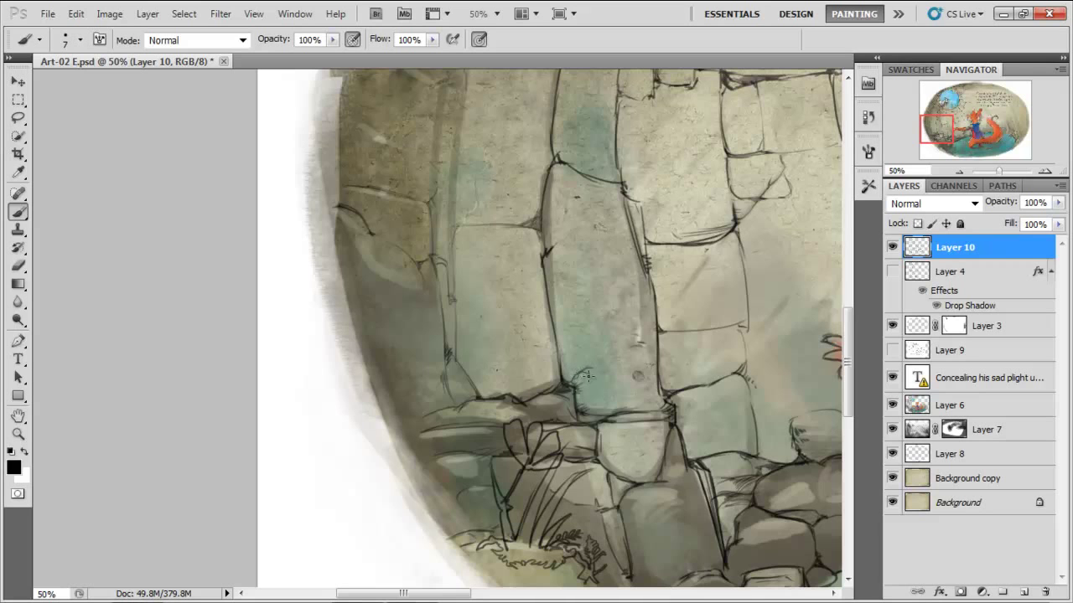
Hatch dark strokes along the base rocks' edges, then move the view up to the upper well wall.
{"action": "left_click_drag", "start_coordinate": [581, 369], "coordinate": [591, 366]}
{"action": "mouse_move", "coordinate": [455, 492]}
{"action": "left_mouse_down"}
{"action": "mouse_move", "coordinate": [429, 503]}
{"action": "mouse_move", "coordinate": [443, 503]}
{"action": "left_mouse_up"}
{"action": "mouse_move", "coordinate": [419, 423]}
{"action": "left_mouse_down"}
{"action": "mouse_move", "coordinate": [415, 439]}
{"action": "mouse_move", "coordinate": [417, 416]}
{"action": "mouse_move", "coordinate": [448, 370]}
{"action": "left_mouse_up"}
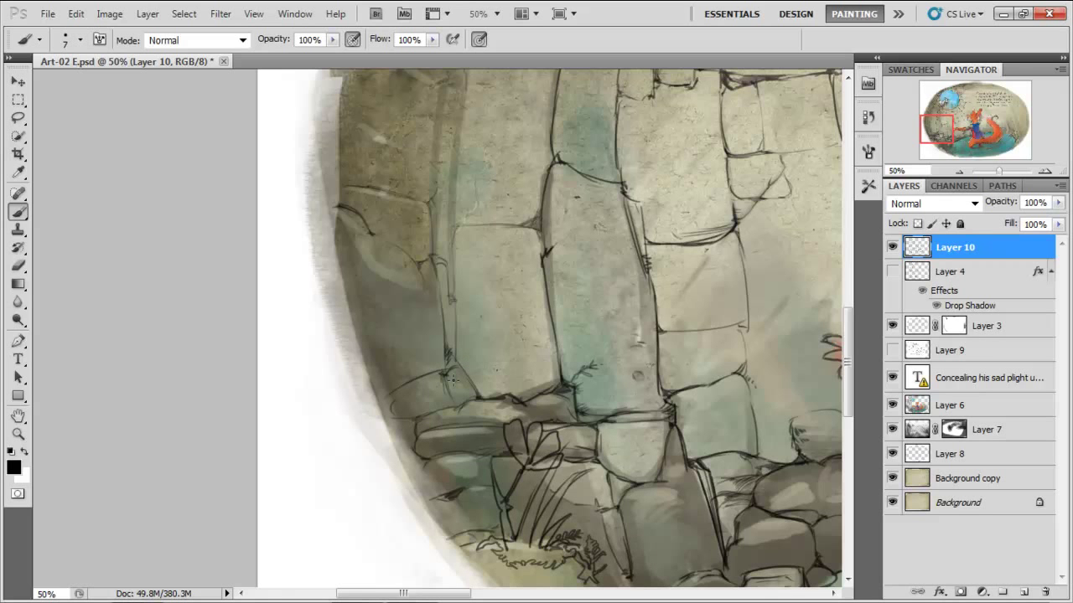
{"action": "left_click_drag", "start_coordinate": [936, 128], "coordinate": [960, 101]}
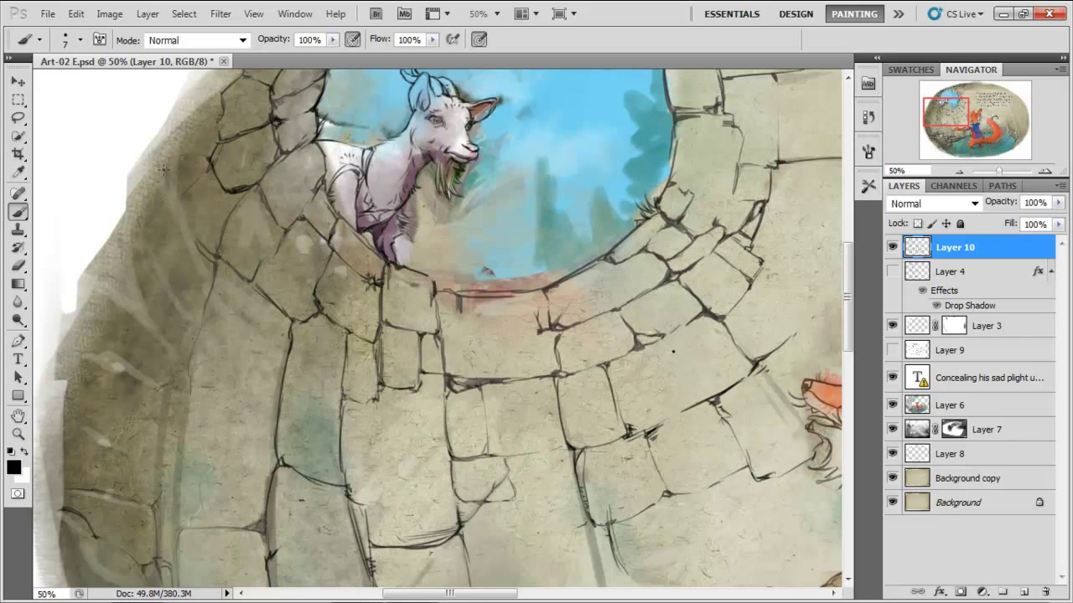
Ink stone edges and short cracks down the upper-left side of the well wall.
{"action": "left_click_drag", "start_coordinate": [166, 170], "coordinate": [209, 272]}
{"action": "left_click_drag", "start_coordinate": [203, 315], "coordinate": [179, 299]}
{"action": "mouse_move", "coordinate": [179, 198]}
{"action": "left_mouse_down"}
{"action": "mouse_move", "coordinate": [156, 258]}
{"action": "mouse_move", "coordinate": [145, 235]}
{"action": "mouse_move", "coordinate": [153, 261]}
{"action": "left_mouse_up"}
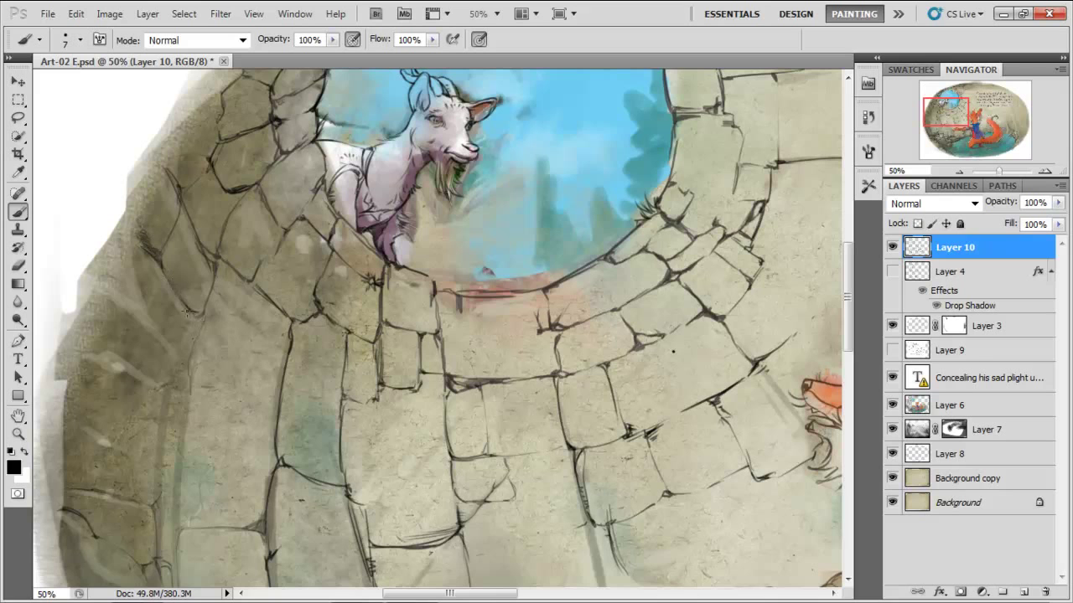
{"action": "left_click_drag", "start_coordinate": [196, 315], "coordinate": [207, 320]}
{"action": "mouse_move", "coordinate": [199, 319]}
{"action": "left_mouse_down"}
{"action": "mouse_move", "coordinate": [179, 376]}
{"action": "mouse_move", "coordinate": [195, 398]}
{"action": "mouse_move", "coordinate": [164, 428]}
{"action": "mouse_move", "coordinate": [191, 419]}
{"action": "mouse_move", "coordinate": [187, 429]}
{"action": "left_mouse_up"}
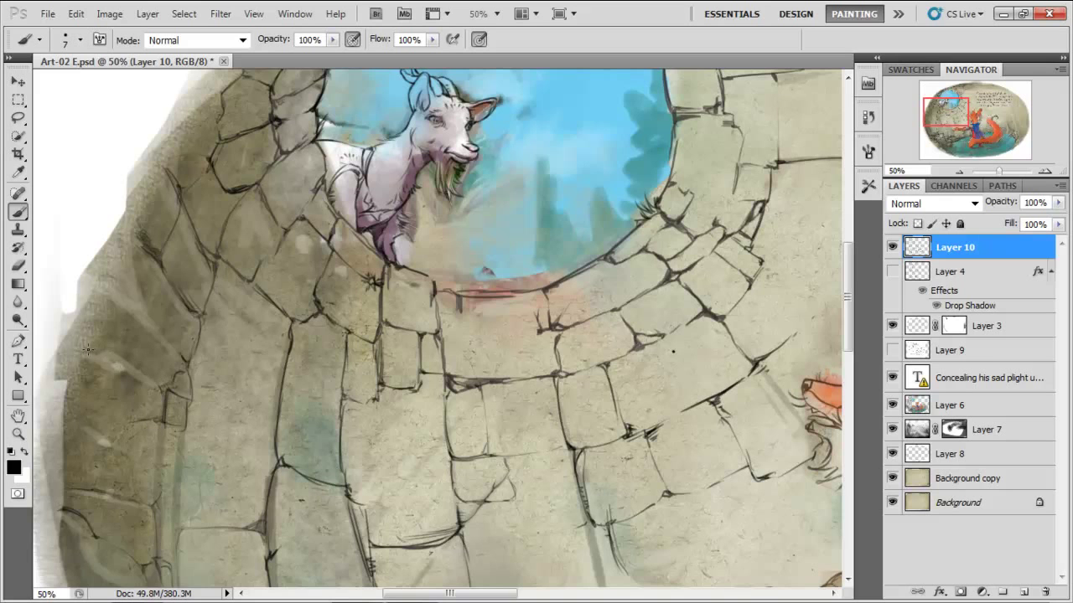
Ink diagonal stone edges on the far left, extend lines down the wall, and sketch rim grass tufts.
{"action": "left_click_drag", "start_coordinate": [88, 346], "coordinate": [168, 388]}
{"action": "left_click_drag", "start_coordinate": [156, 323], "coordinate": [186, 362]}
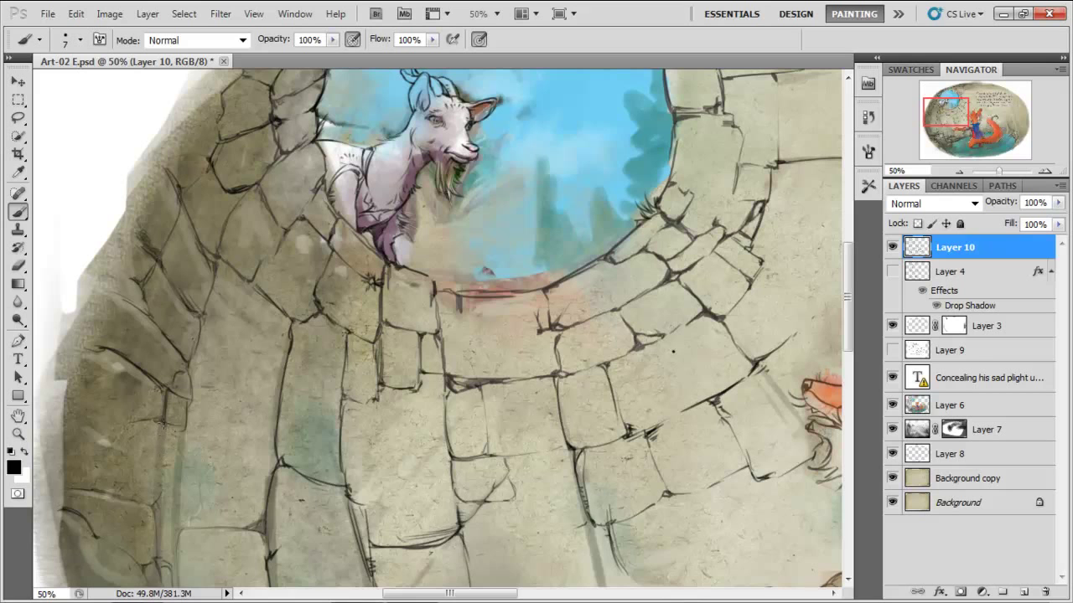
{"action": "mouse_move", "coordinate": [181, 446]}
{"action": "left_mouse_down"}
{"action": "mouse_move", "coordinate": [162, 524]}
{"action": "mouse_move", "coordinate": [180, 521]}
{"action": "mouse_move", "coordinate": [181, 503]}
{"action": "mouse_move", "coordinate": [181, 532]}
{"action": "mouse_move", "coordinate": [154, 514]}
{"action": "mouse_move", "coordinate": [159, 528]}
{"action": "left_mouse_up"}
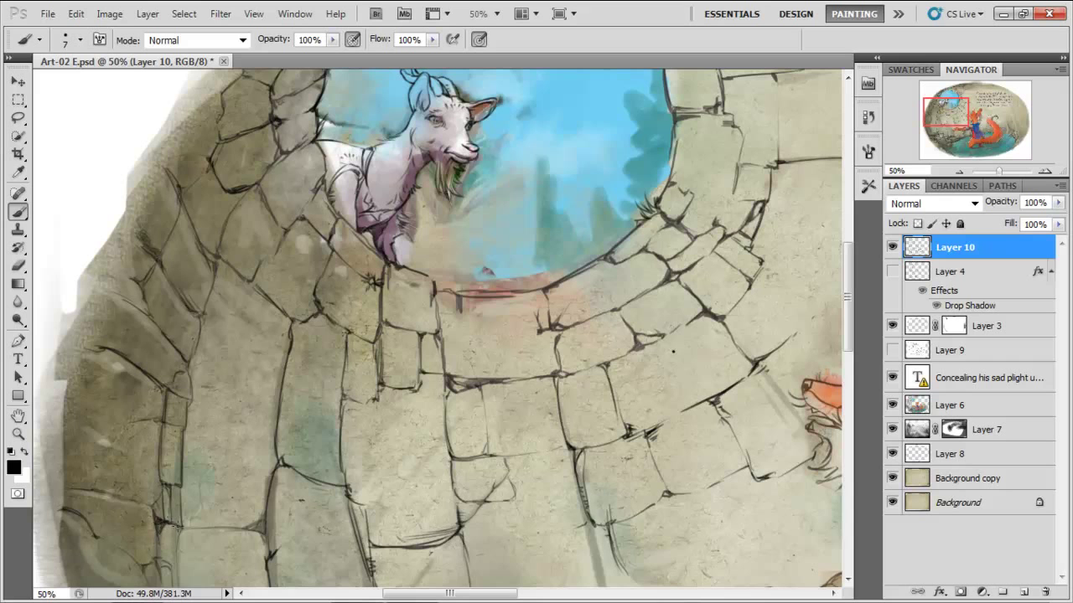
{"action": "left_click_drag", "start_coordinate": [181, 532], "coordinate": [177, 525]}
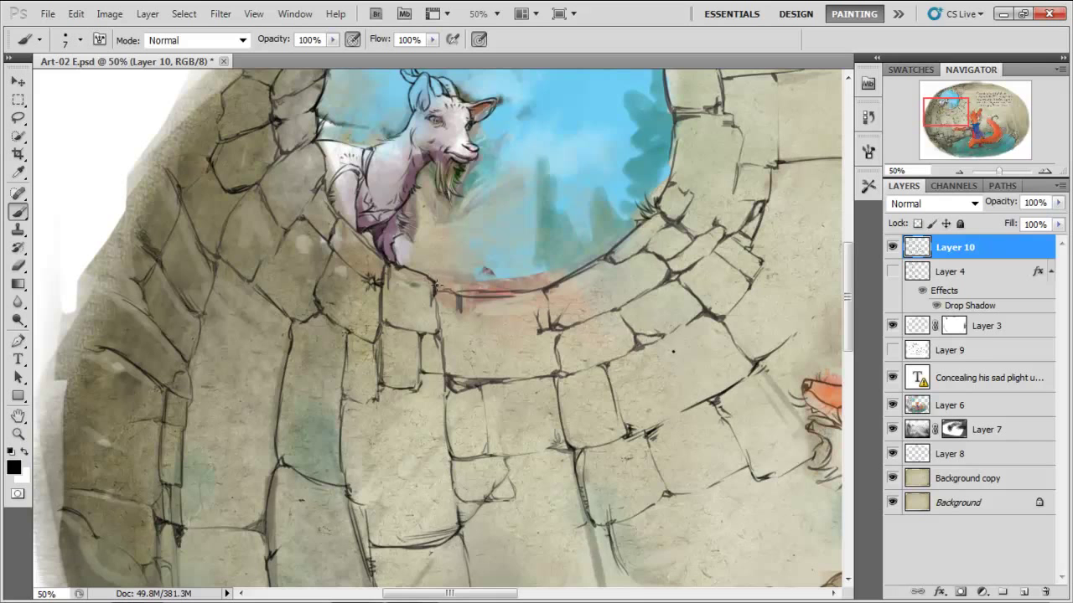
{"action": "left_click_drag", "start_coordinate": [437, 287], "coordinate": [466, 282]}
Sketch a small pine tree with short ink strokes at the bottom of the blue well opening.
{"action": "scroll", "coordinate": [524, 281], "scroll_direction": "up", "scroll_amount": 5}
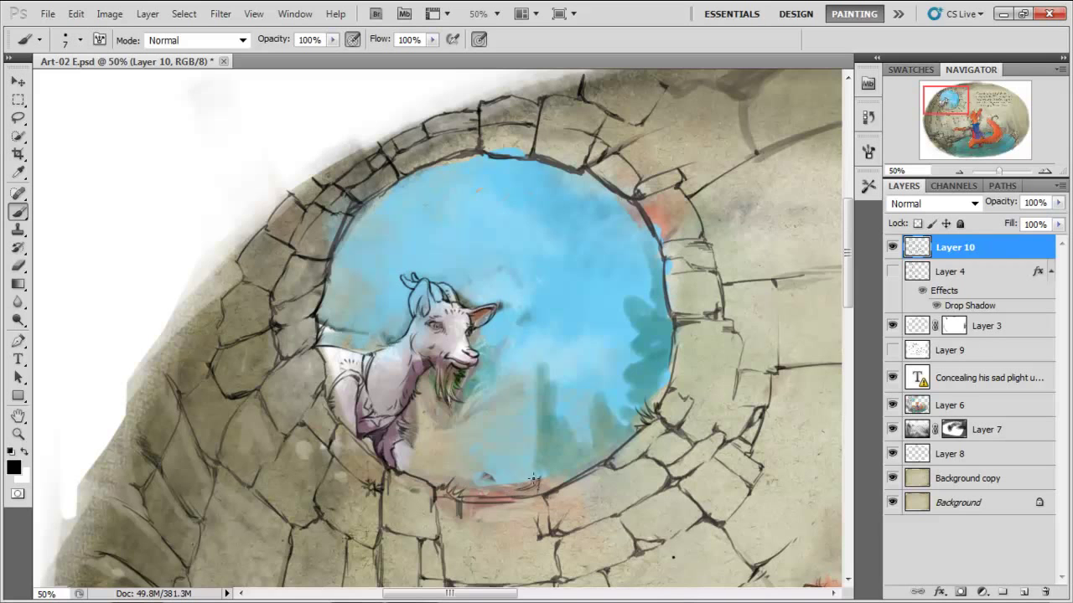
{"action": "mouse_move", "coordinate": [536, 482]}
{"action": "left_mouse_down"}
{"action": "mouse_move", "coordinate": [510, 478]}
{"action": "mouse_move", "coordinate": [536, 471]}
{"action": "mouse_move", "coordinate": [503, 466]}
{"action": "mouse_move", "coordinate": [536, 460]}
{"action": "mouse_move", "coordinate": [509, 453]}
{"action": "mouse_move", "coordinate": [534, 434]}
{"action": "mouse_move", "coordinate": [535, 421]}
{"action": "mouse_move", "coordinate": [517, 414]}
{"action": "mouse_move", "coordinate": [536, 406]}
{"action": "mouse_move", "coordinate": [523, 399]}
{"action": "mouse_move", "coordinate": [537, 391]}
{"action": "mouse_move", "coordinate": [523, 373]}
{"action": "mouse_move", "coordinate": [540, 350]}
{"action": "mouse_move", "coordinate": [553, 370]}
{"action": "left_mouse_up"}
Ink branches on the pine's right side, grass at its base, and a small shrub at the lower rim.
{"action": "right_click", "coordinate": [564, 377]}
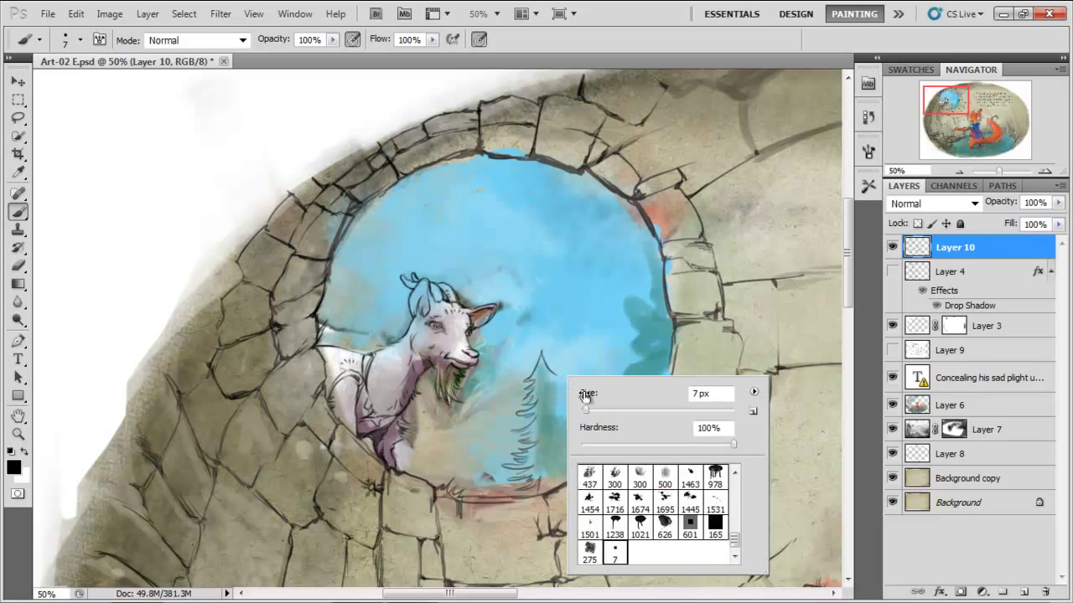
{"action": "left_click", "coordinate": [789, 392]}
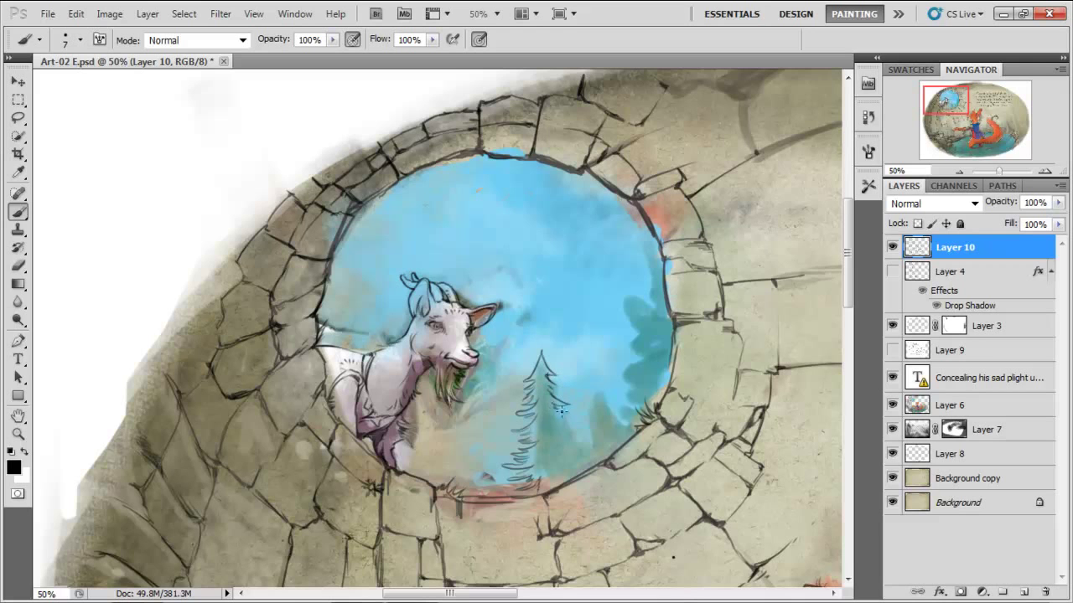
{"action": "mouse_move", "coordinate": [556, 419]}
{"action": "left_mouse_down"}
{"action": "mouse_move", "coordinate": [587, 430]}
{"action": "mouse_move", "coordinate": [585, 458]}
{"action": "left_mouse_up"}
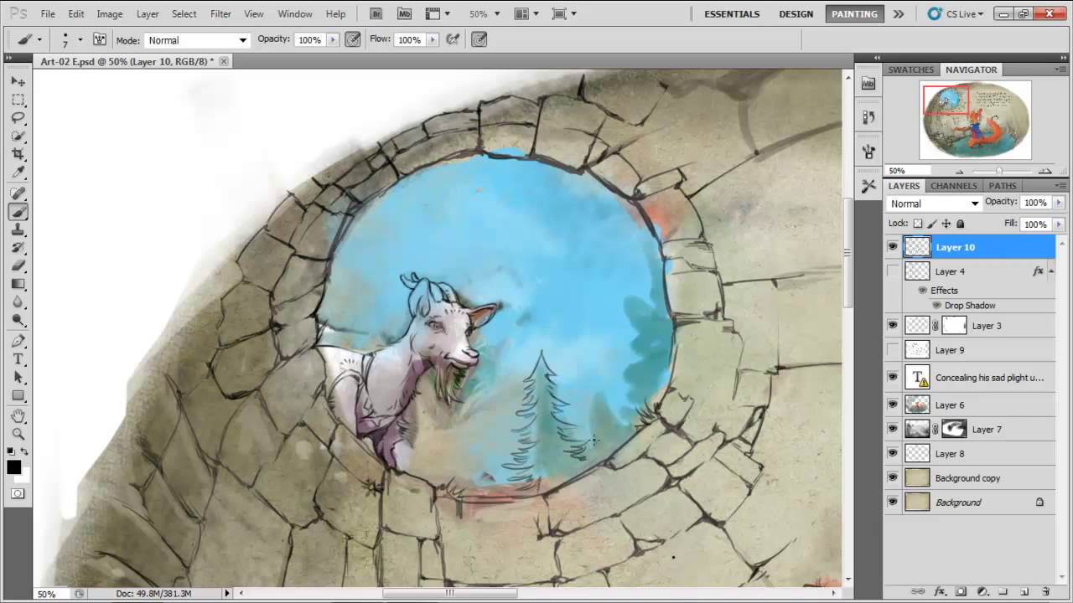
{"action": "mouse_move", "coordinate": [536, 488]}
{"action": "left_mouse_down"}
{"action": "mouse_move", "coordinate": [523, 501]}
{"action": "mouse_move", "coordinate": [568, 477]}
{"action": "mouse_move", "coordinate": [559, 470]}
{"action": "left_mouse_up"}
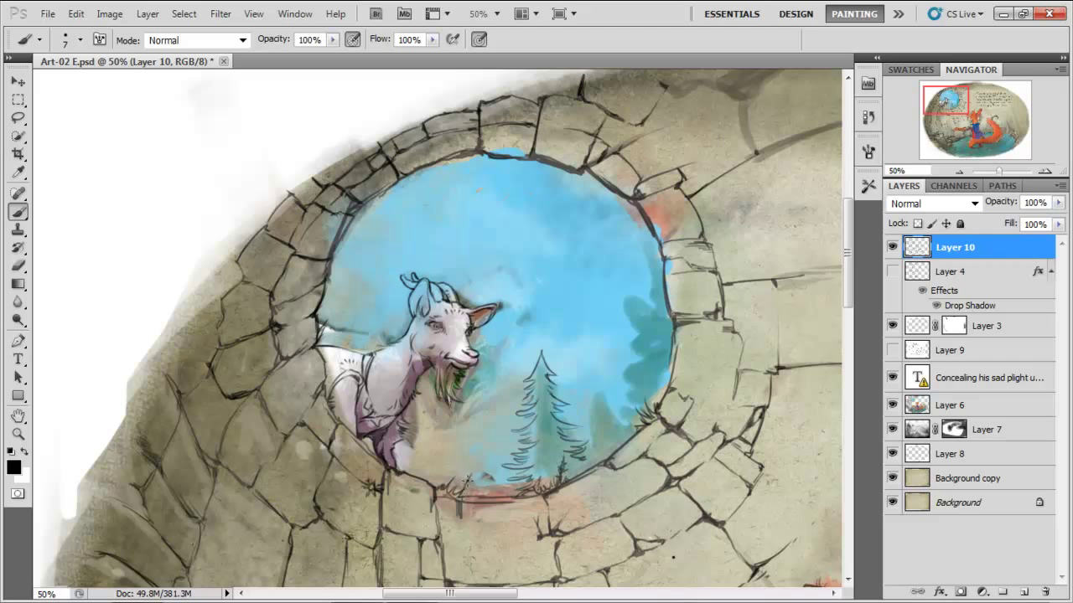
{"action": "mouse_move", "coordinate": [469, 476]}
{"action": "left_mouse_down"}
{"action": "mouse_move", "coordinate": [453, 485]}
{"action": "mouse_move", "coordinate": [452, 463]}
{"action": "mouse_move", "coordinate": [465, 467]}
{"action": "mouse_move", "coordinate": [452, 457]}
{"action": "mouse_move", "coordinate": [483, 447]}
{"action": "mouse_move", "coordinate": [499, 472]}
{"action": "mouse_move", "coordinate": [478, 496]}
{"action": "mouse_move", "coordinate": [470, 484]}
{"action": "mouse_move", "coordinate": [484, 478]}
{"action": "left_mouse_up"}
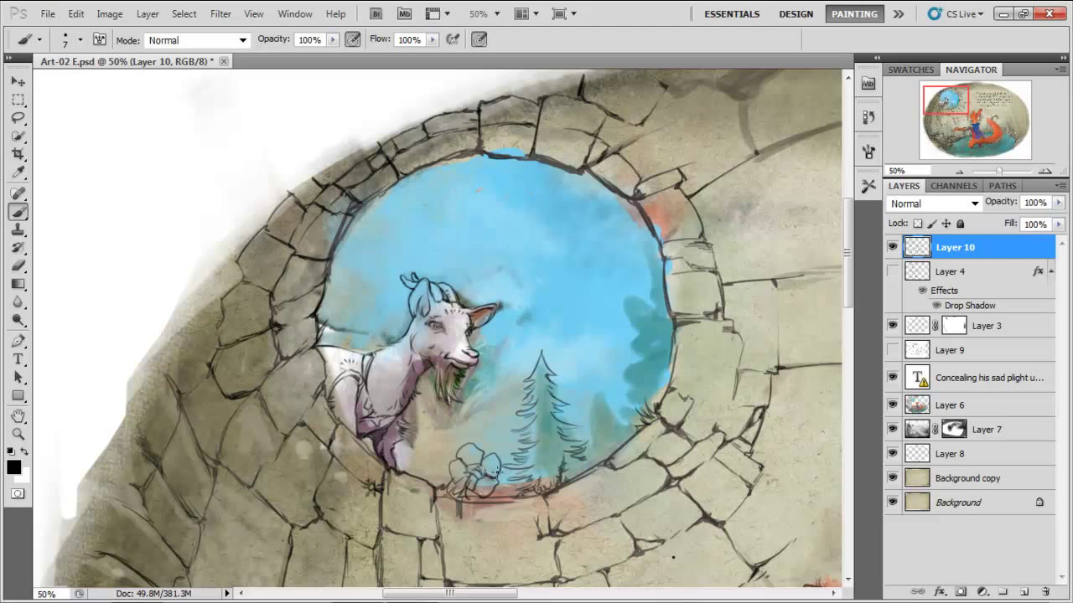
Refine the flower outline's right lobe, add a leaf stroke and a round bud above it.
{"action": "mouse_move", "coordinate": [487, 467]}
{"action": "left_mouse_down"}
{"action": "mouse_move", "coordinate": [498, 475]}
{"action": "mouse_move", "coordinate": [482, 483]}
{"action": "left_mouse_up"}
{"action": "mouse_move", "coordinate": [437, 446]}
{"action": "left_mouse_down"}
{"action": "mouse_move", "coordinate": [438, 484]}
{"action": "mouse_move", "coordinate": [449, 483]}
{"action": "left_mouse_up"}
{"action": "mouse_move", "coordinate": [473, 437]}
{"action": "left_mouse_down"}
{"action": "mouse_move", "coordinate": [493, 420]}
{"action": "mouse_move", "coordinate": [492, 453]}
{"action": "left_mouse_up"}
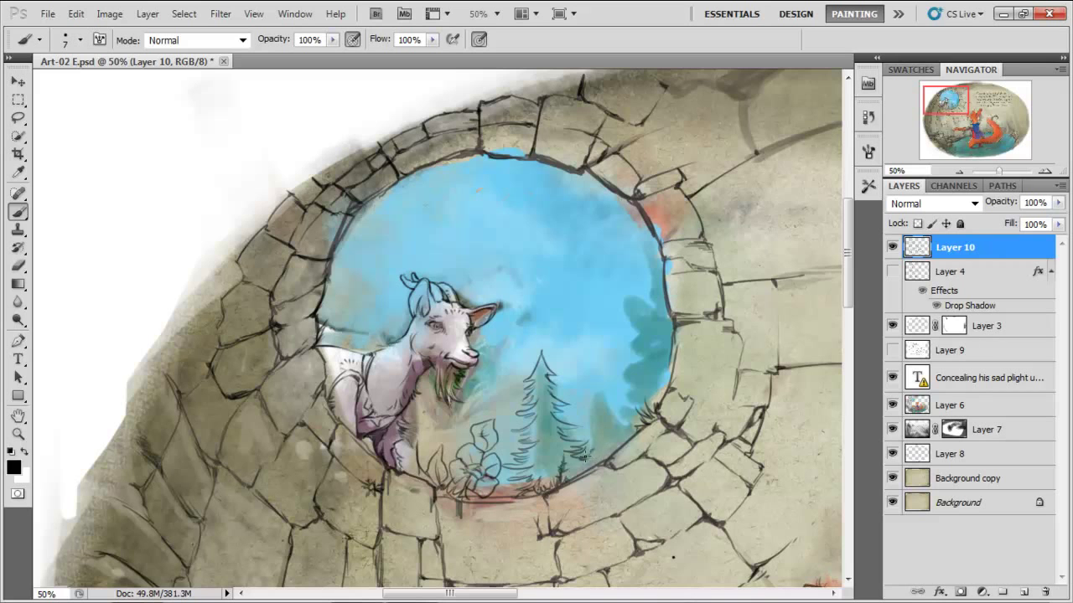
Sketch faint grass, a second small pine beside the first, and a curved mark on a rim stone.
{"action": "left_click_drag", "start_coordinate": [599, 462], "coordinate": [590, 437]}
{"action": "mouse_move", "coordinate": [592, 432]}
{"action": "left_mouse_down"}
{"action": "mouse_move", "coordinate": [596, 400]}
{"action": "mouse_move", "coordinate": [635, 428]}
{"action": "left_mouse_up"}
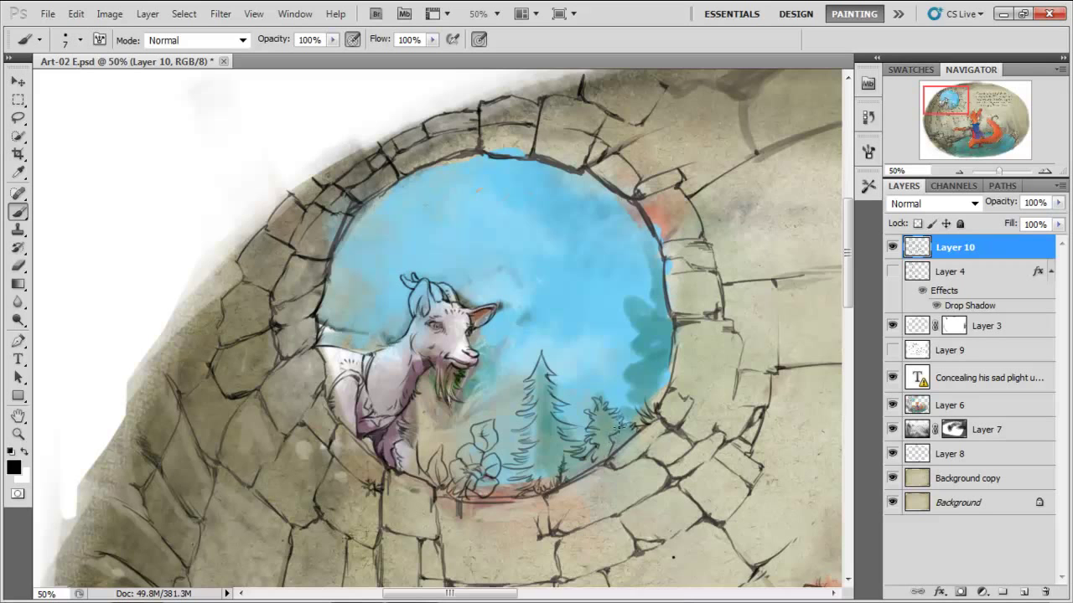
{"action": "left_click_drag", "start_coordinate": [619, 400], "coordinate": [614, 437]}
{"action": "left_click_drag", "start_coordinate": [621, 471], "coordinate": [628, 509]}
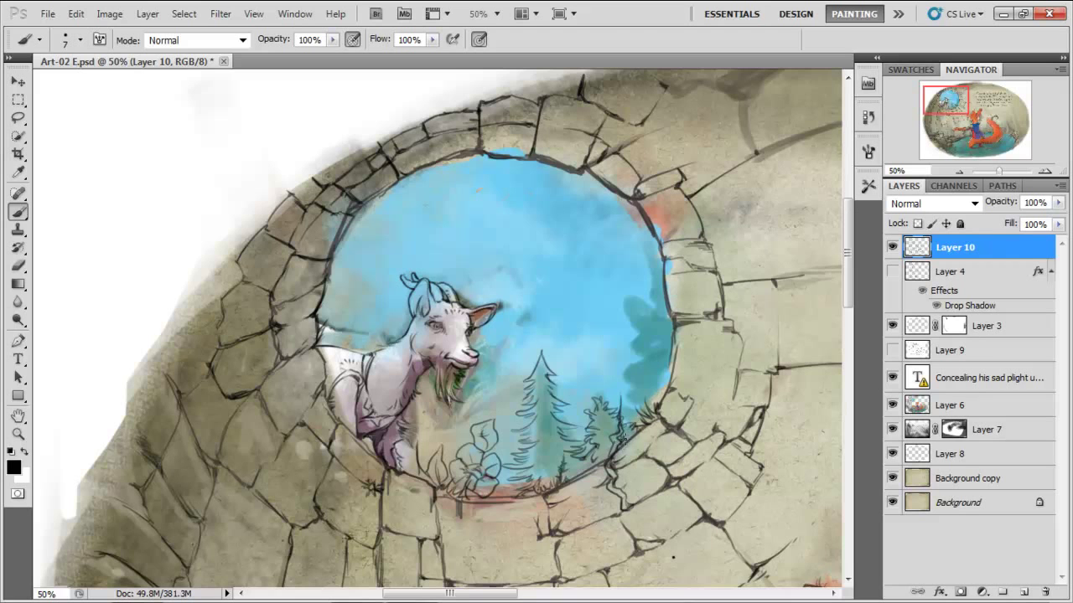
Ink tree branches by the small trees and wavy fur lines on the goat's back and chest.
{"action": "mouse_move", "coordinate": [623, 403]}
{"action": "left_mouse_down"}
{"action": "mouse_move", "coordinate": [632, 417]}
{"action": "mouse_move", "coordinate": [625, 384]}
{"action": "mouse_move", "coordinate": [633, 409]}
{"action": "mouse_move", "coordinate": [616, 387]}
{"action": "mouse_move", "coordinate": [625, 389]}
{"action": "left_mouse_up"}
{"action": "left_click_drag", "start_coordinate": [336, 321], "coordinate": [379, 347]}
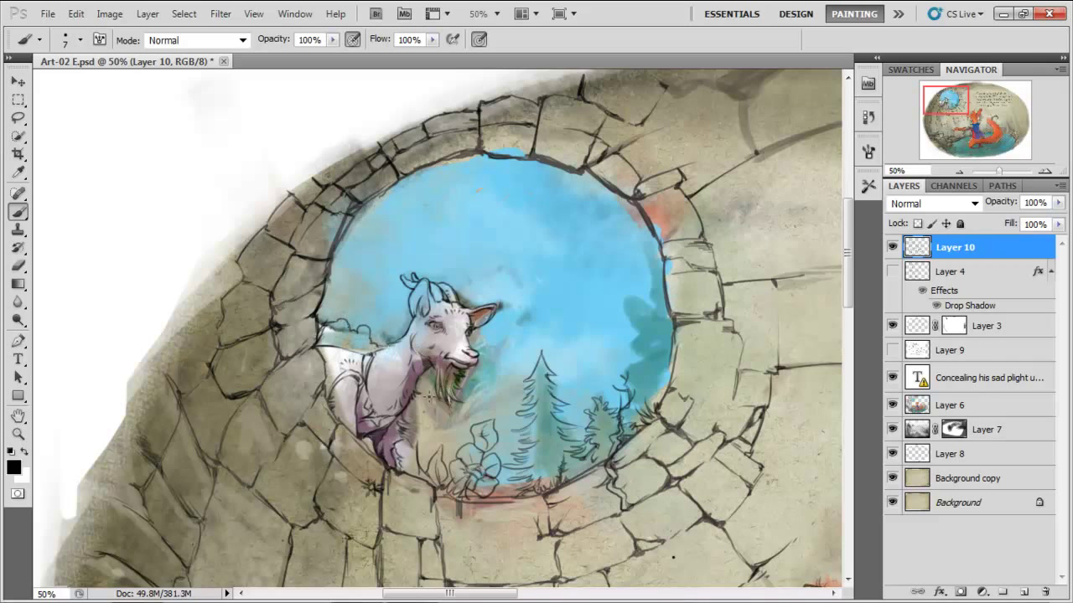
{"action": "mouse_move", "coordinate": [413, 407]}
{"action": "left_mouse_down"}
{"action": "mouse_move", "coordinate": [437, 434]}
{"action": "mouse_move", "coordinate": [470, 440]}
{"action": "left_mouse_up"}
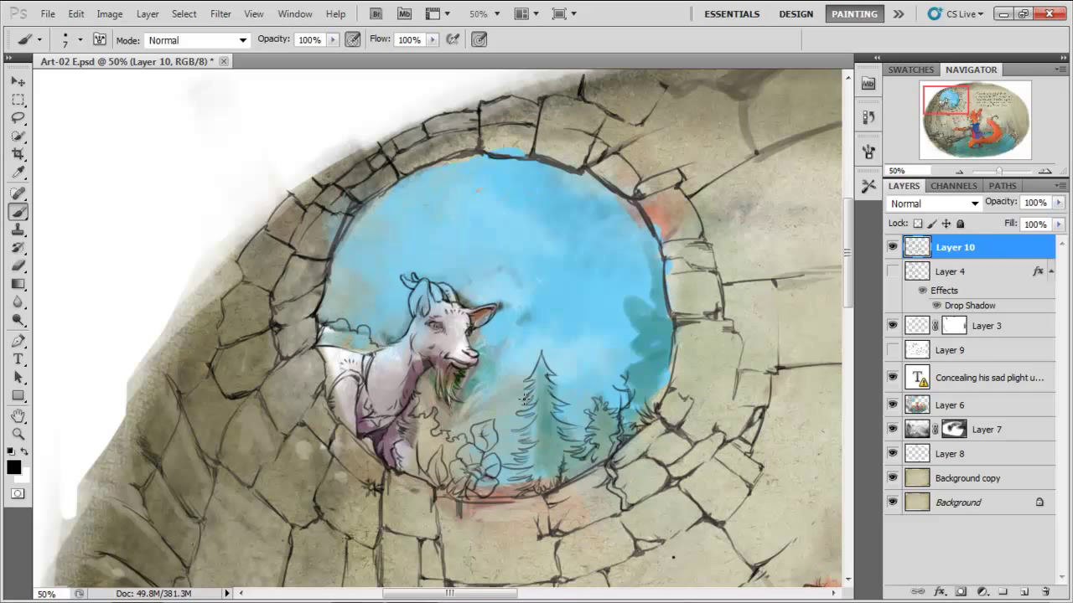
Outline cloud arcs and curls around the goat, and ink foliage on the right-side tree top.
{"action": "left_click_drag", "start_coordinate": [345, 236], "coordinate": [421, 268]}
{"action": "left_click_drag", "start_coordinate": [375, 256], "coordinate": [369, 277]}
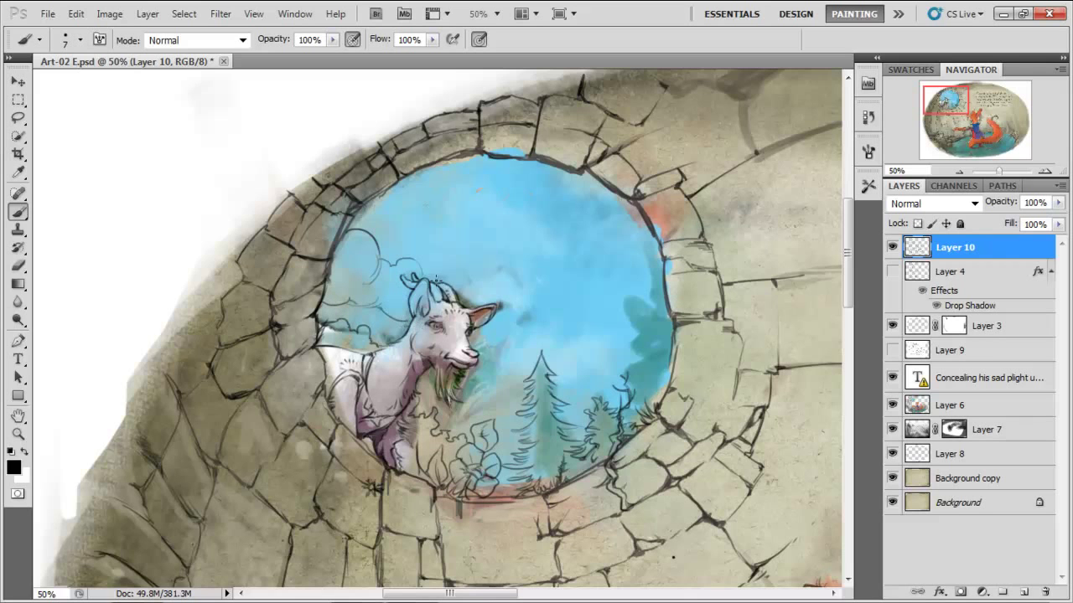
{"action": "left_click_drag", "start_coordinate": [492, 344], "coordinate": [509, 342]}
{"action": "left_click_drag", "start_coordinate": [510, 334], "coordinate": [518, 344]}
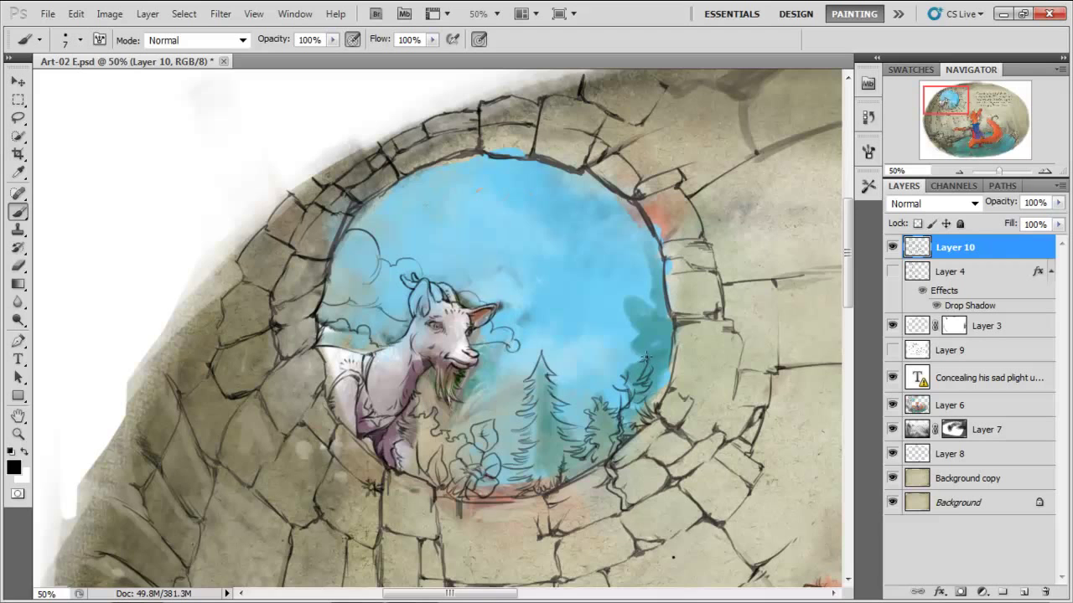
{"action": "mouse_move", "coordinate": [645, 358]}
{"action": "left_mouse_down"}
{"action": "mouse_move", "coordinate": [629, 312]}
{"action": "mouse_move", "coordinate": [599, 295]}
{"action": "mouse_move", "coordinate": [645, 300]}
{"action": "mouse_move", "coordinate": [668, 345]}
{"action": "mouse_move", "coordinate": [660, 376]}
{"action": "left_mouse_up"}
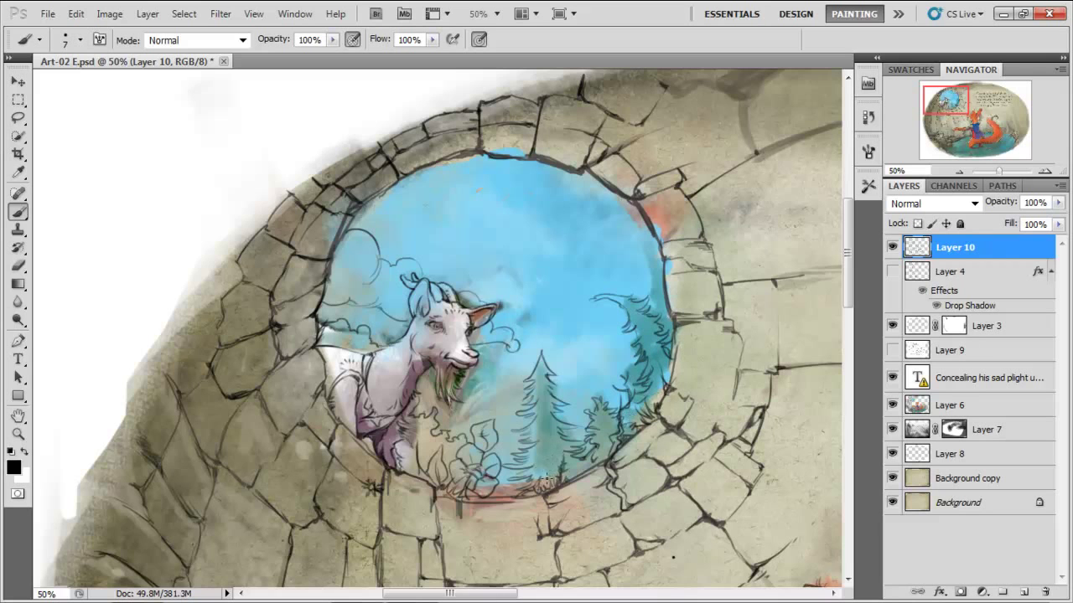
Paint short dark ink grass strokes at the bottom of the sky area.
{"action": "left_click_drag", "start_coordinate": [545, 482], "coordinate": [556, 473]}
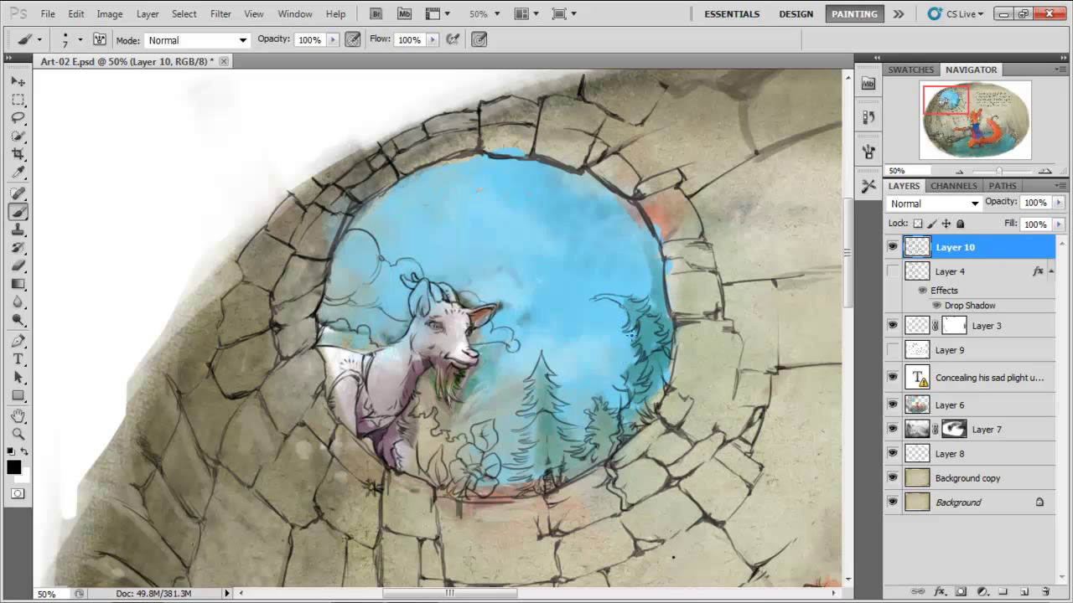
Draw a C-shaped ink curve left of the right-side trees, redoing the first attempt.
{"action": "left_click_drag", "start_coordinate": [630, 359], "coordinate": [625, 323]}
{"action": "key", "text": "ctrl+z"}
{"action": "mouse_move", "coordinate": [630, 345]}
{"action": "left_mouse_down"}
{"action": "mouse_move", "coordinate": [619, 312]}
{"action": "mouse_move", "coordinate": [581, 278]}
{"action": "left_mouse_up"}
Outline a curled cloud in the sky and a faint stroke beside the goat's beard.
{"action": "mouse_move", "coordinate": [600, 263]}
{"action": "left_mouse_down"}
{"action": "mouse_move", "coordinate": [574, 246]}
{"action": "mouse_move", "coordinate": [602, 224]}
{"action": "mouse_move", "coordinate": [600, 210]}
{"action": "mouse_move", "coordinate": [564, 165]}
{"action": "left_mouse_up"}
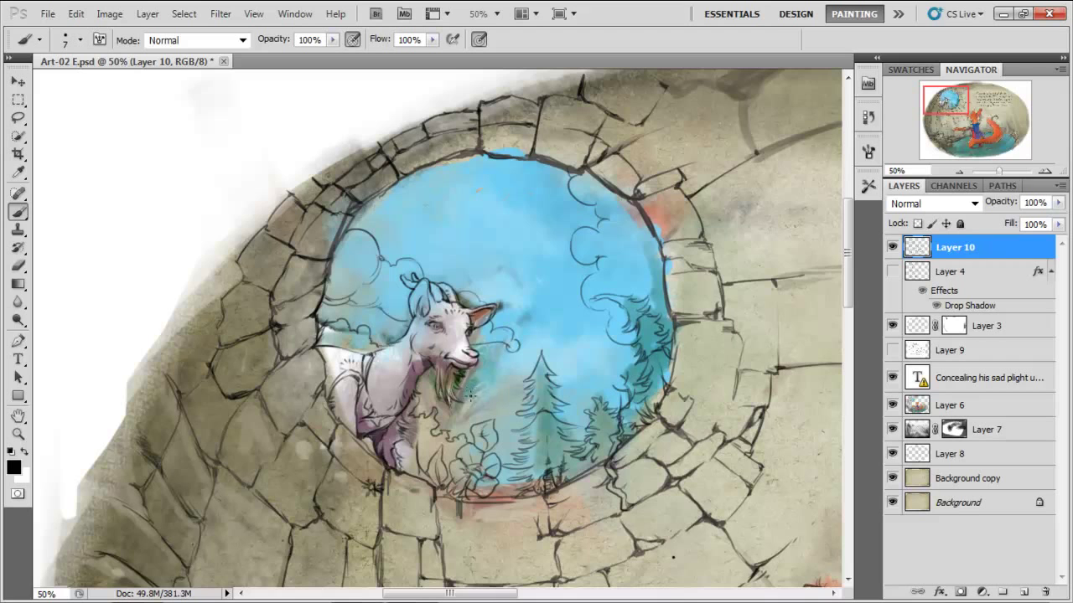
{"action": "left_click_drag", "start_coordinate": [476, 404], "coordinate": [503, 396]}
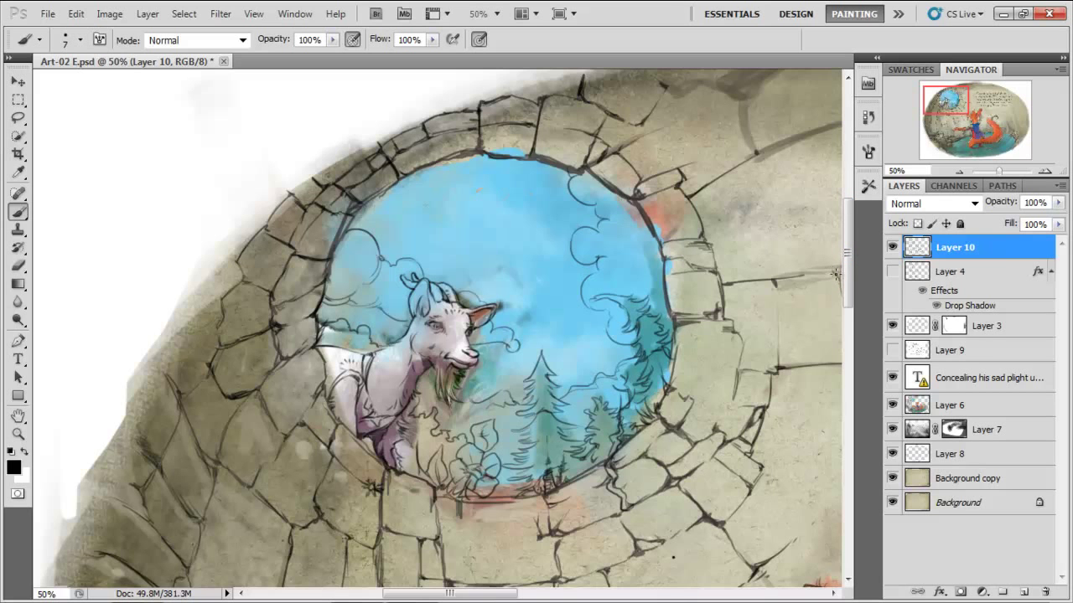
{"action": "left_click_drag", "start_coordinate": [846, 268], "coordinate": [849, 394]}
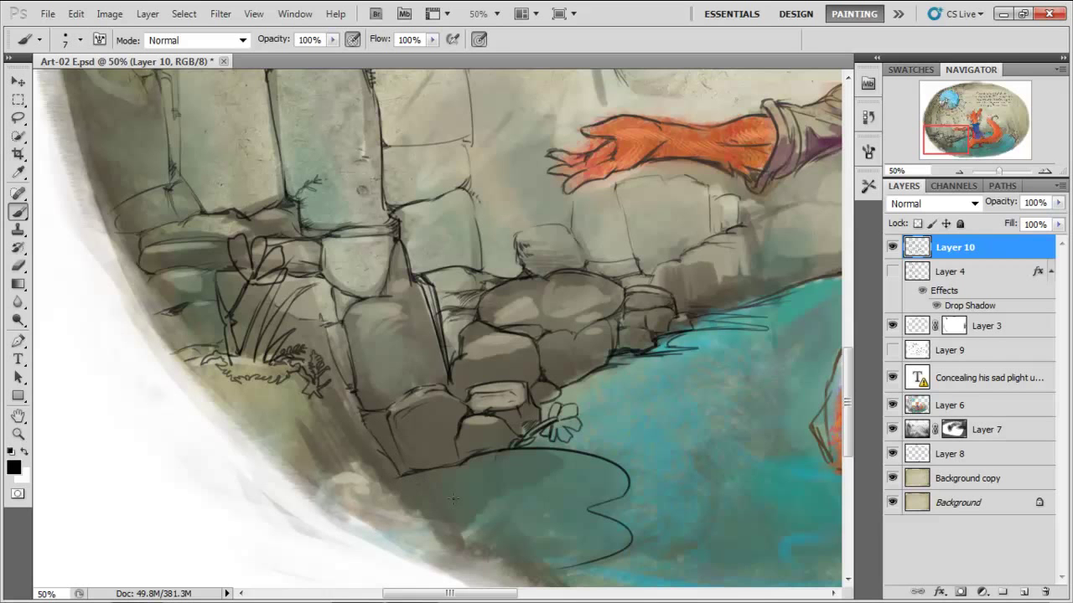
Extend the rock outline along the pond edge and sketch the frog's body outline.
{"action": "mouse_move", "coordinate": [399, 475]}
{"action": "left_mouse_down"}
{"action": "mouse_move", "coordinate": [358, 459]}
{"action": "mouse_move", "coordinate": [313, 488]}
{"action": "left_mouse_up"}
{"action": "left_click_drag", "start_coordinate": [475, 497], "coordinate": [460, 485]}
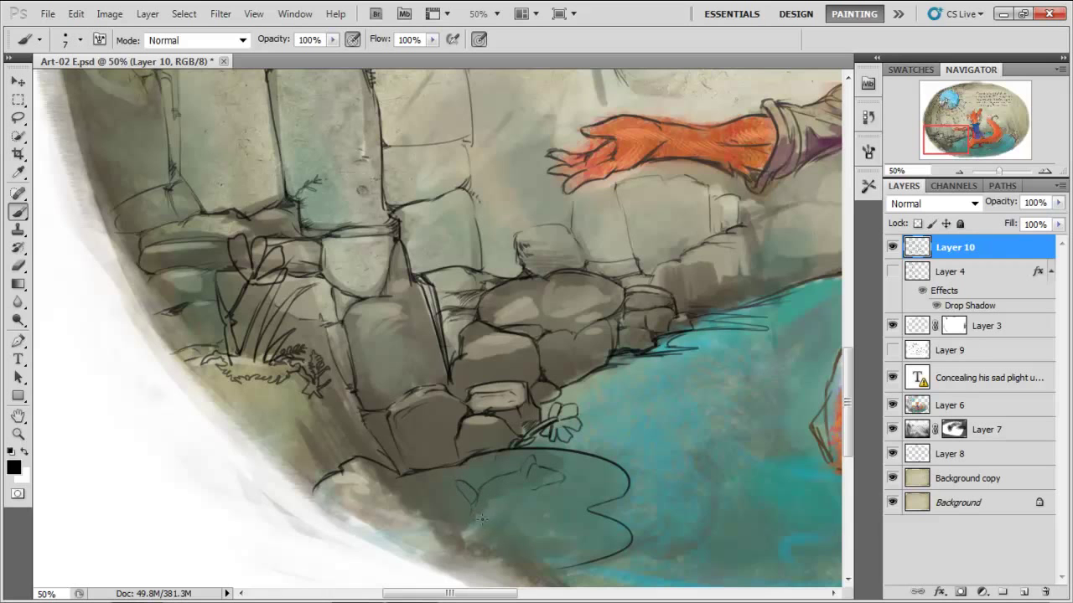
{"action": "left_click_drag", "start_coordinate": [486, 490], "coordinate": [513, 524]}
{"action": "mouse_move", "coordinate": [502, 503]}
{"action": "left_mouse_down"}
{"action": "mouse_move", "coordinate": [511, 520]}
{"action": "mouse_move", "coordinate": [491, 513]}
{"action": "left_mouse_up"}
{"action": "left_click_drag", "start_coordinate": [530, 541], "coordinate": [493, 539]}
Add the frog's legs, ink the rock edge above it, and refine its lower edges.
{"action": "mouse_move", "coordinate": [460, 511]}
{"action": "left_mouse_down"}
{"action": "mouse_move", "coordinate": [450, 518]}
{"action": "mouse_move", "coordinate": [462, 522]}
{"action": "left_mouse_up"}
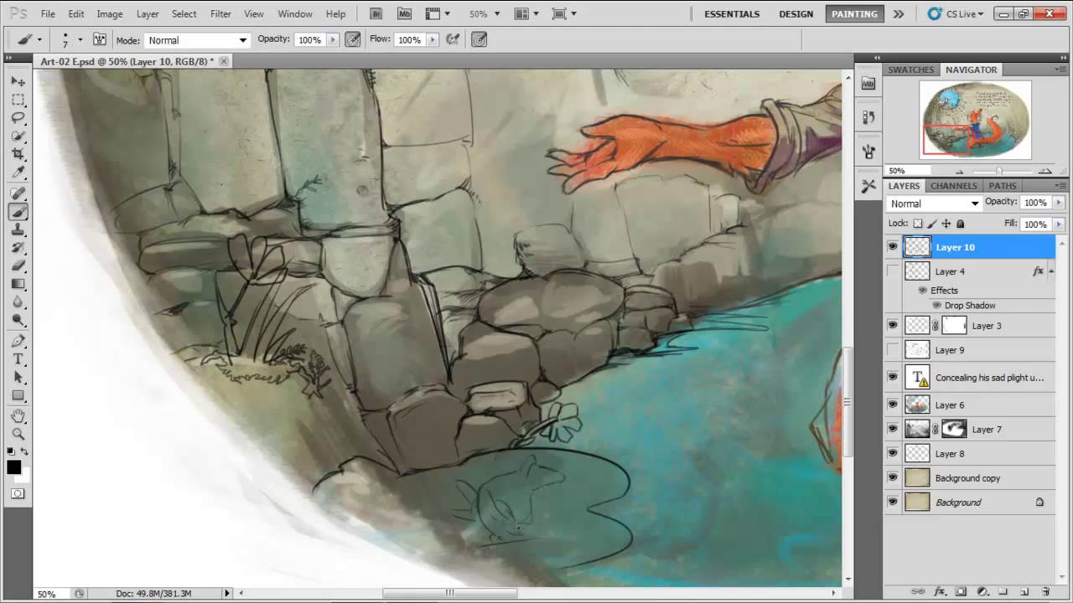
{"action": "left_click_drag", "start_coordinate": [569, 517], "coordinate": [536, 515]}
{"action": "mouse_move", "coordinate": [545, 542]}
{"action": "left_mouse_down"}
{"action": "mouse_move", "coordinate": [513, 543]}
{"action": "mouse_move", "coordinate": [561, 538]}
{"action": "mouse_move", "coordinate": [545, 524]}
{"action": "left_mouse_up"}
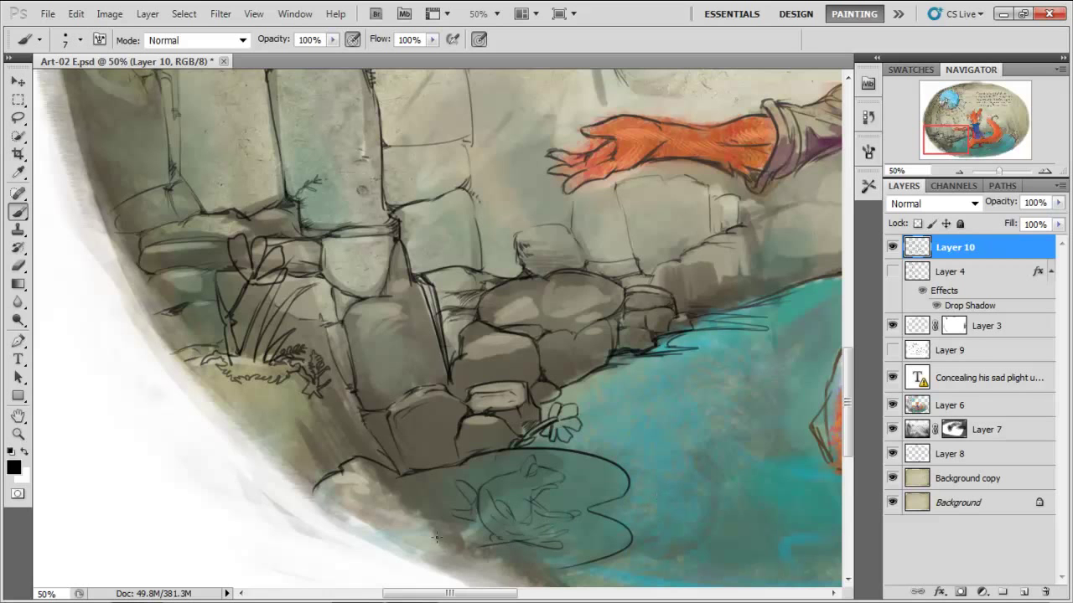
{"action": "left_click_drag", "start_coordinate": [397, 476], "coordinate": [436, 535]}
{"action": "left_click_drag", "start_coordinate": [587, 557], "coordinate": [575, 579]}
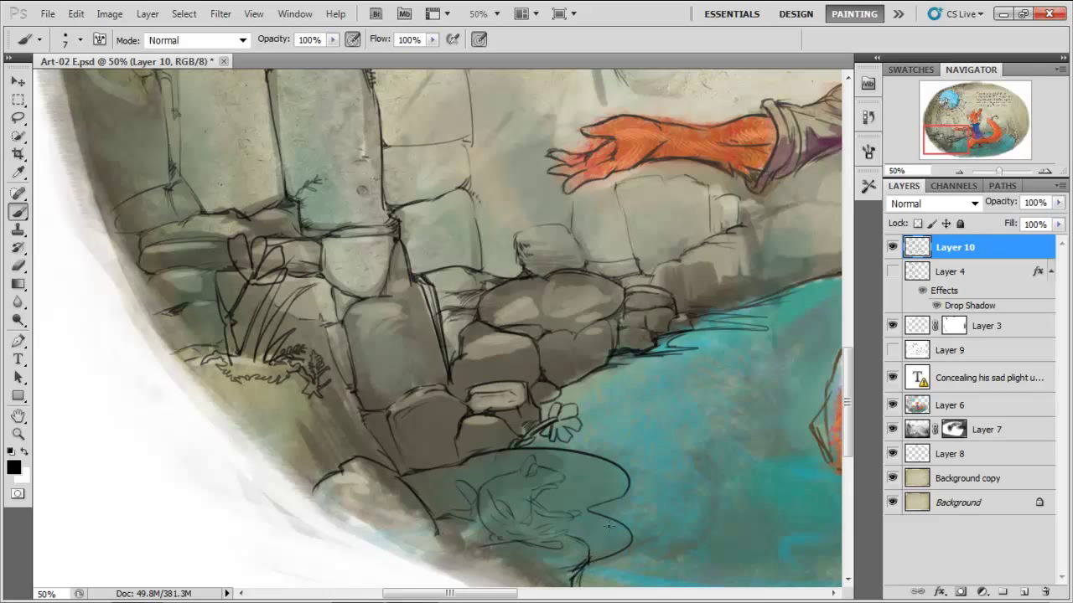
{"action": "mouse_move", "coordinate": [441, 526]}
{"action": "left_mouse_down"}
{"action": "mouse_move", "coordinate": [419, 553]}
{"action": "mouse_move", "coordinate": [444, 549]}
{"action": "mouse_move", "coordinate": [391, 553]}
{"action": "left_mouse_up"}
{"action": "left_click_drag", "start_coordinate": [409, 532], "coordinate": [434, 536]}
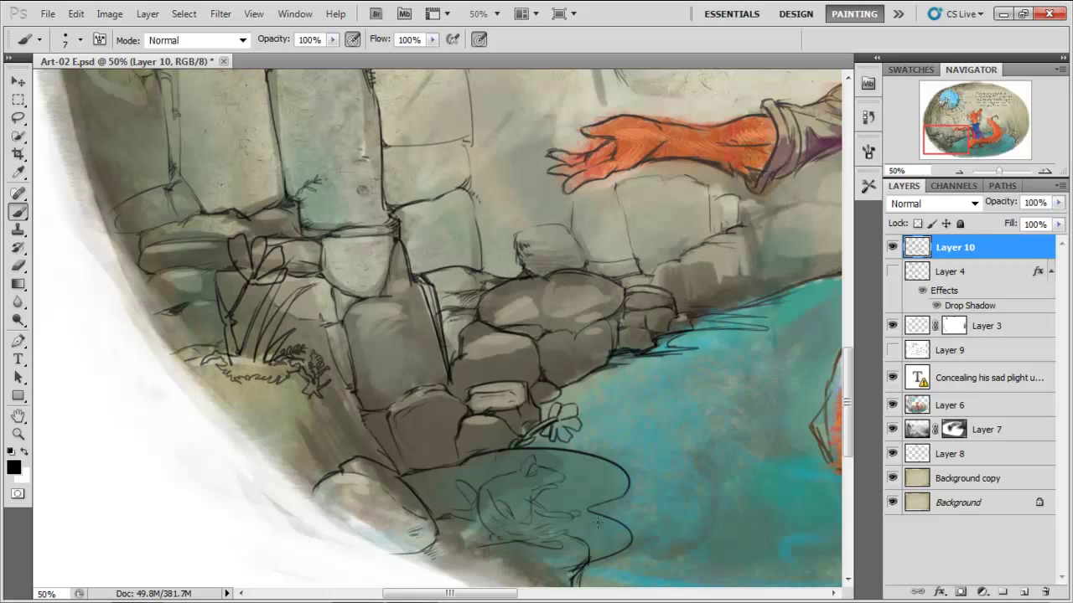
{"action": "left_click_drag", "start_coordinate": [850, 413], "coordinate": [846, 426]}
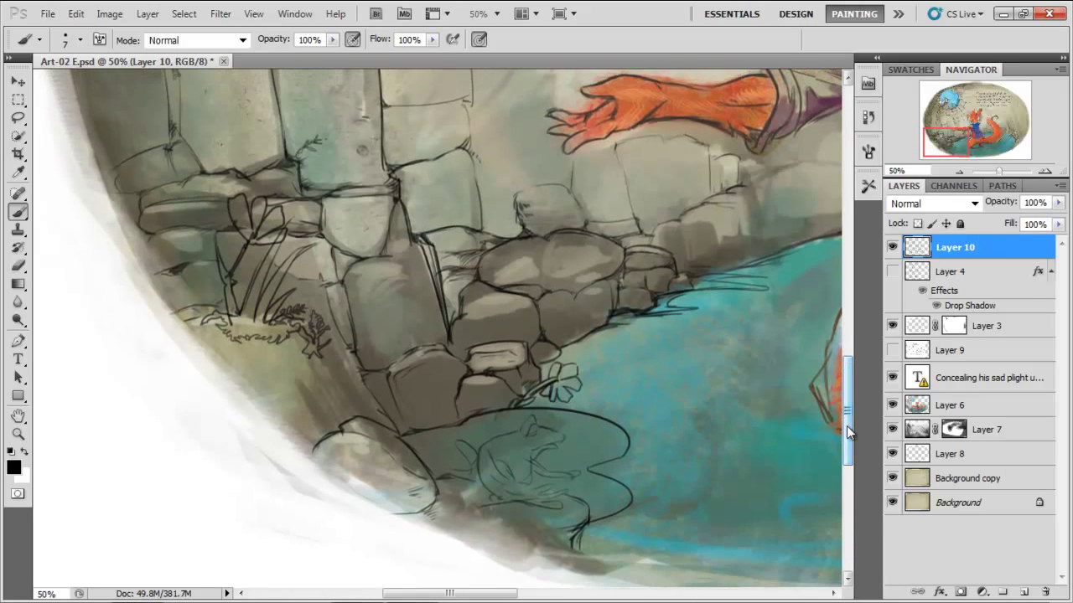
Draw ink ripple curves around the fox's feet and along the water's bottom edge.
{"action": "left_click_drag", "start_coordinate": [501, 595], "coordinate": [581, 598]}
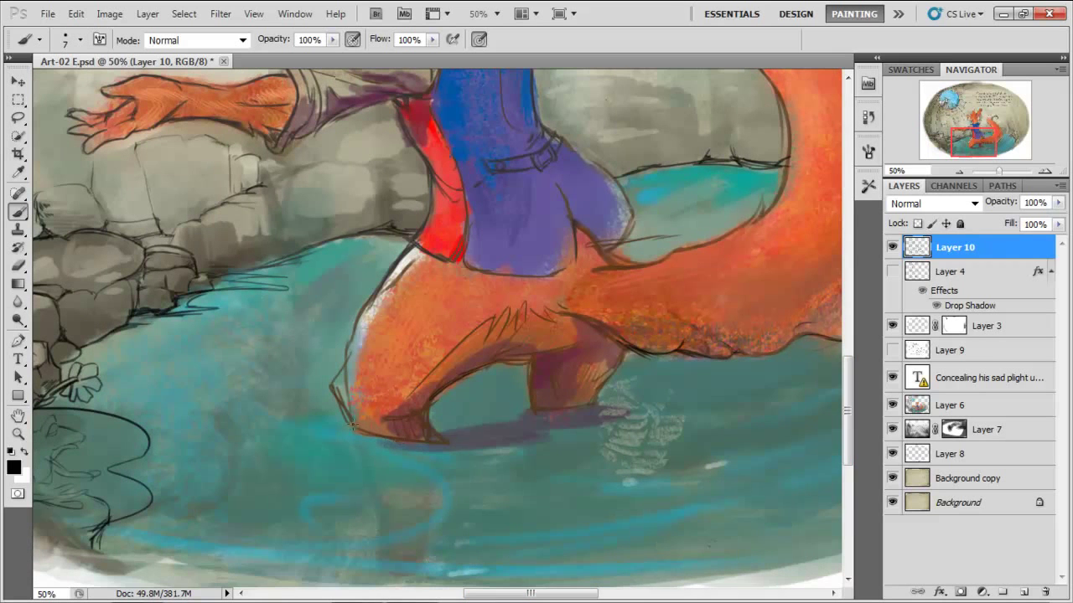
{"action": "mouse_move", "coordinate": [302, 426]}
{"action": "left_mouse_down"}
{"action": "mouse_move", "coordinate": [433, 479]}
{"action": "mouse_move", "coordinate": [277, 490]}
{"action": "mouse_move", "coordinate": [327, 485]}
{"action": "mouse_move", "coordinate": [311, 503]}
{"action": "mouse_move", "coordinate": [449, 513]}
{"action": "left_mouse_up"}
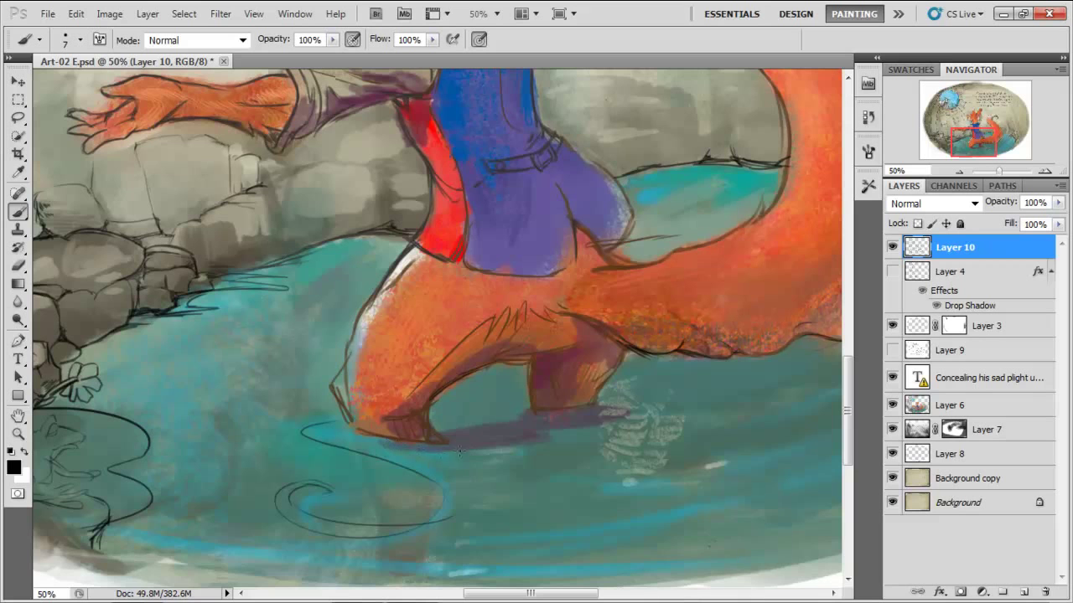
{"action": "left_click_drag", "start_coordinate": [444, 427], "coordinate": [508, 412]}
{"action": "mouse_move", "coordinate": [601, 405]}
{"action": "left_mouse_down"}
{"action": "mouse_move", "coordinate": [544, 454]}
{"action": "mouse_move", "coordinate": [642, 422]}
{"action": "mouse_move", "coordinate": [406, 452]}
{"action": "mouse_move", "coordinate": [471, 499]}
{"action": "left_mouse_up"}
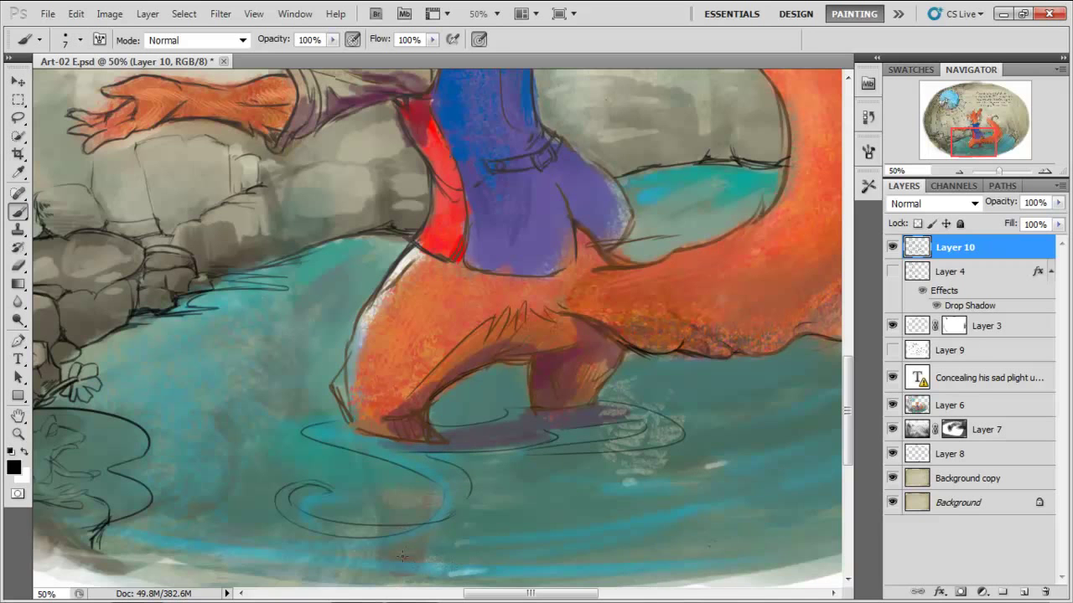
{"action": "left_click_drag", "start_coordinate": [423, 539], "coordinate": [305, 568]}
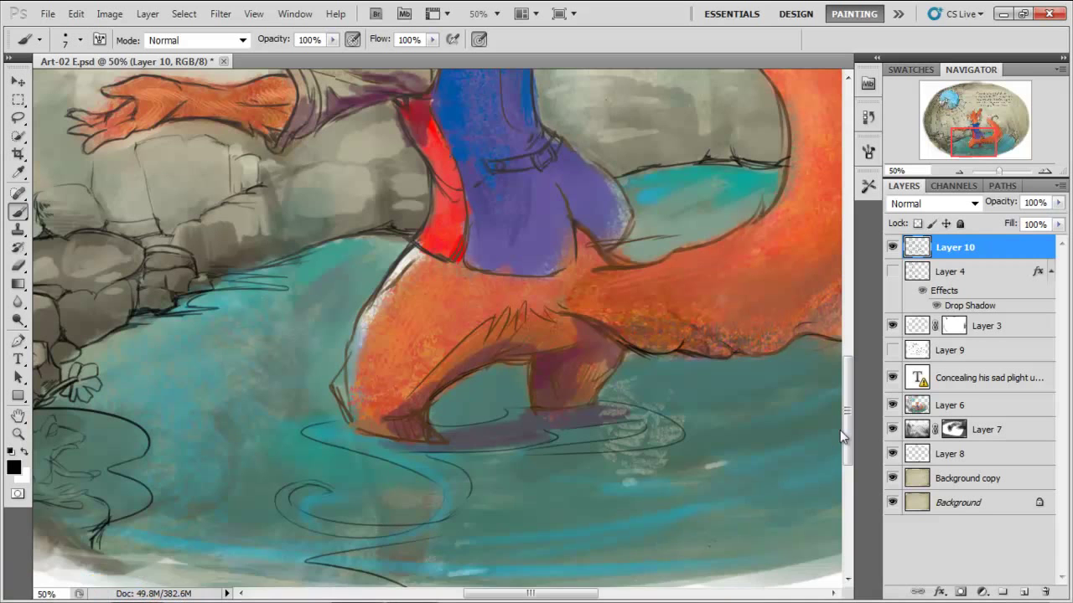
Redraw a V-shaped ripple stroke until satisfied, then add a thin ripple line across the water.
{"action": "scroll", "coordinate": [436, 441], "scroll_direction": "down", "scroll_amount": 3}
{"action": "left_click_drag", "start_coordinate": [436, 389], "coordinate": [455, 464]}
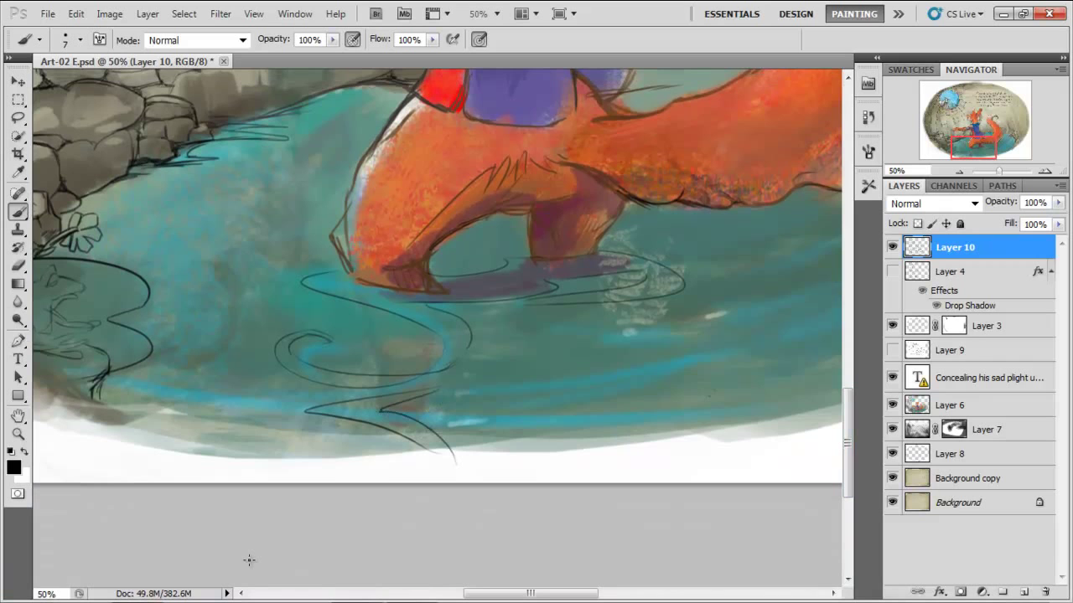
{"action": "key", "text": "ctrl+z"}
{"action": "left_click_drag", "start_coordinate": [388, 405], "coordinate": [445, 455]}
{"action": "key", "text": "ctrl+z"}
{"action": "left_click_drag", "start_coordinate": [432, 390], "coordinate": [442, 457]}
{"action": "key", "text": "ctrl+z"}
{"action": "left_click_drag", "start_coordinate": [430, 394], "coordinate": [454, 452]}
{"action": "key", "text": "ctrl+z"}
{"action": "left_click_drag", "start_coordinate": [436, 391], "coordinate": [438, 453]}
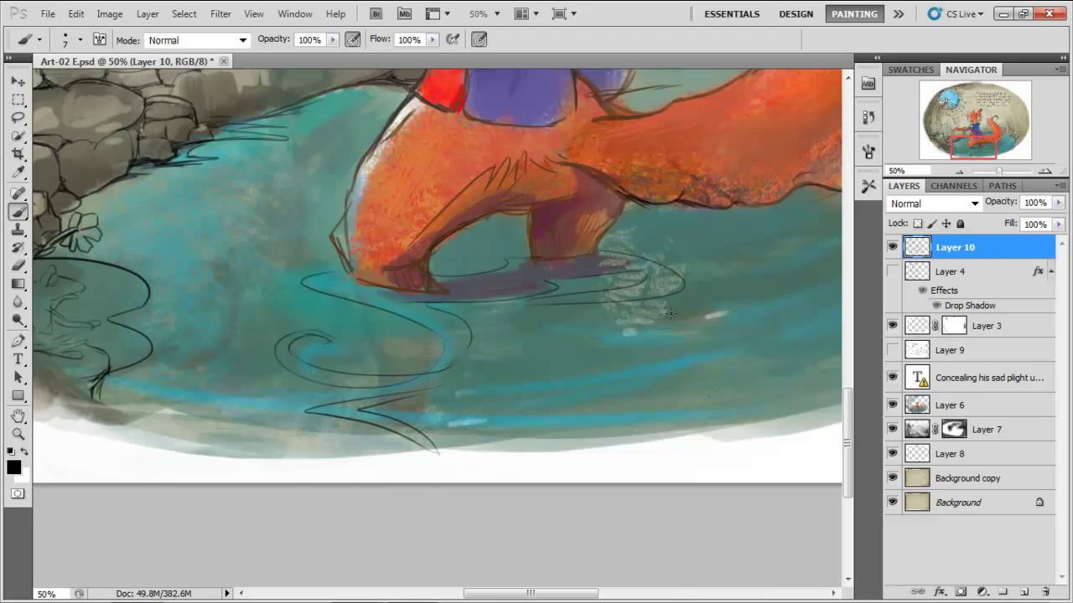
{"action": "left_click_drag", "start_coordinate": [577, 323], "coordinate": [687, 323]}
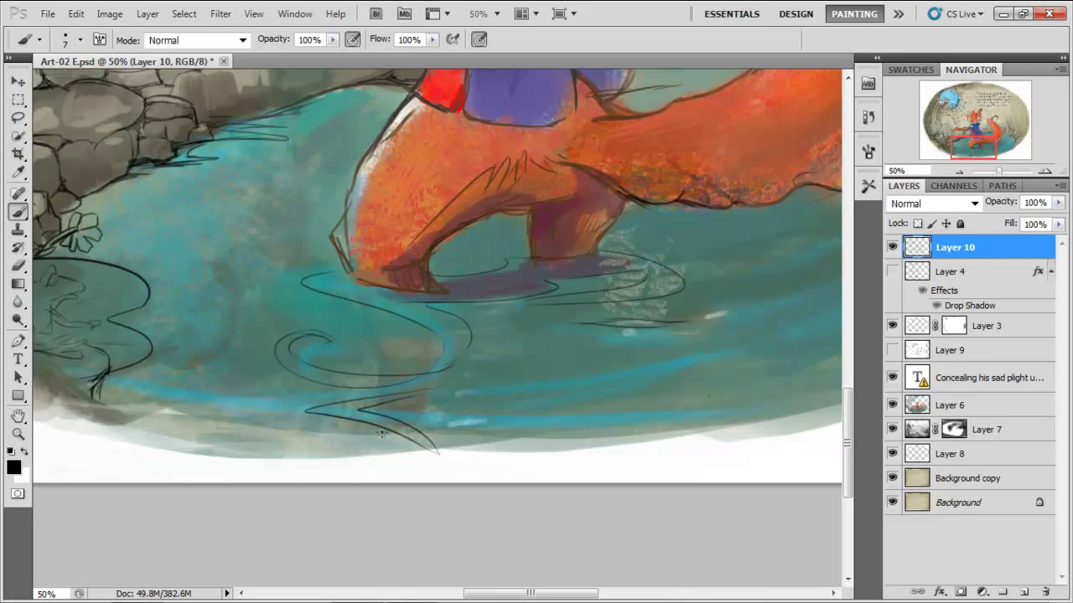
Return to Layer 10 and ink the water's edge beside the rocks.
{"action": "left_click", "coordinate": [964, 405]}
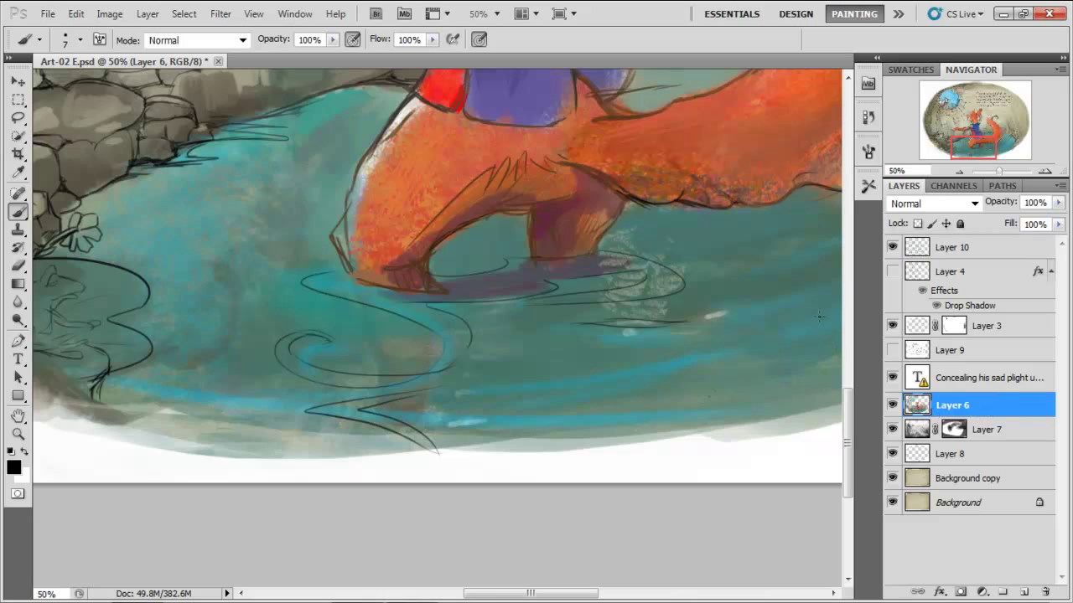
{"action": "left_click_drag", "start_coordinate": [845, 428], "coordinate": [845, 396]}
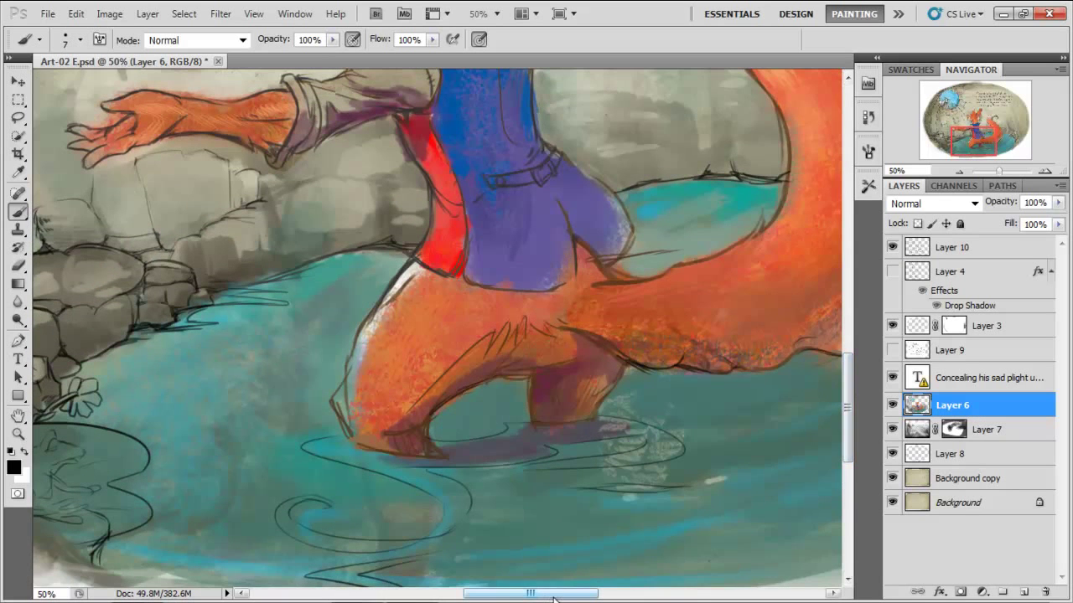
{"action": "left_click_drag", "start_coordinate": [563, 592], "coordinate": [647, 567]}
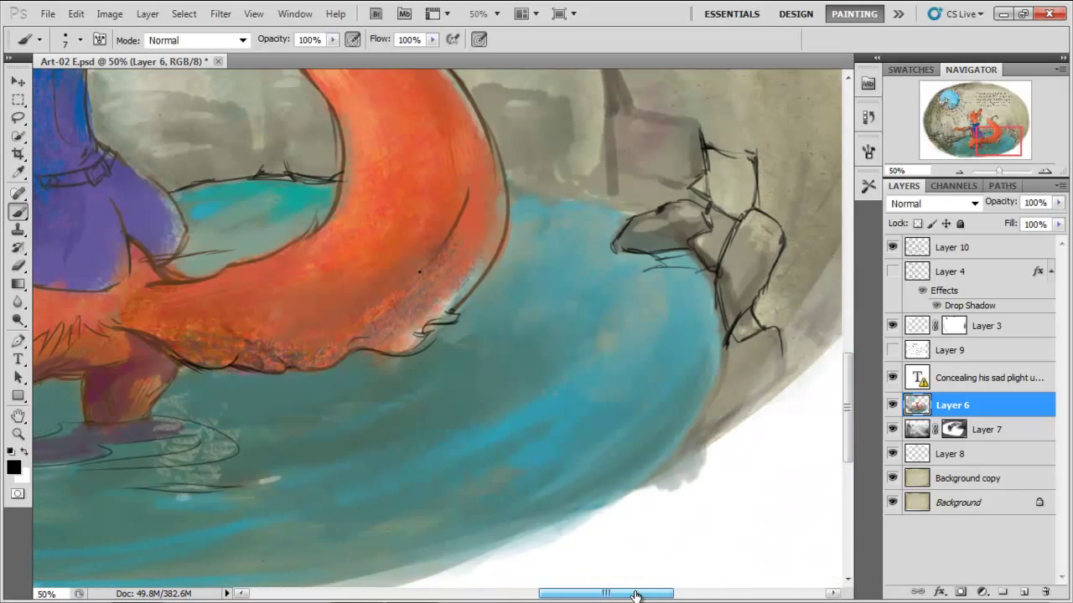
{"action": "left_click", "coordinate": [972, 249]}
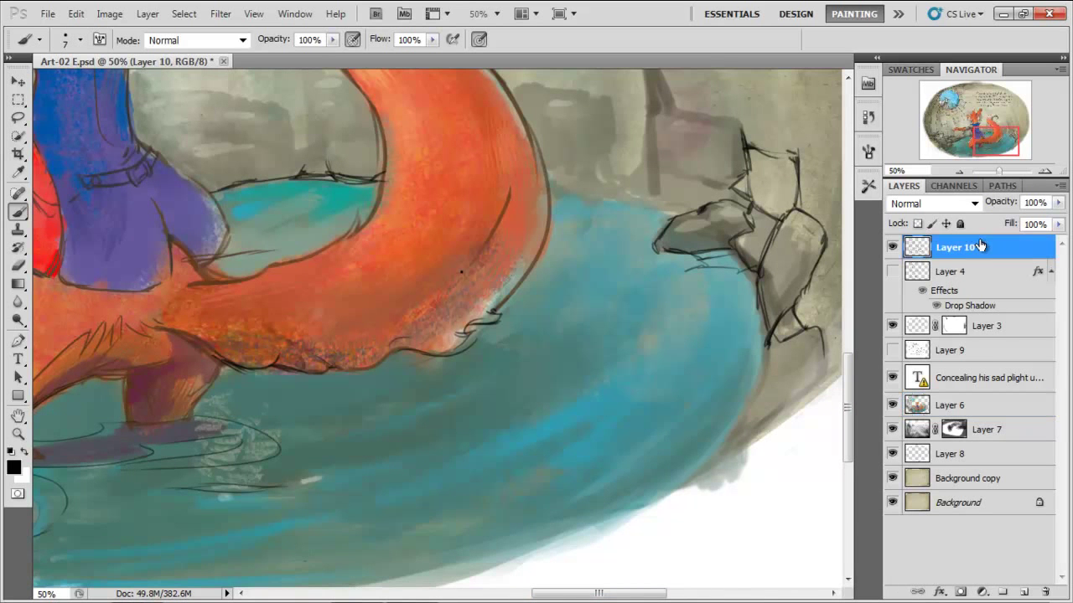
{"action": "left_click_drag", "start_coordinate": [846, 377], "coordinate": [841, 327]}
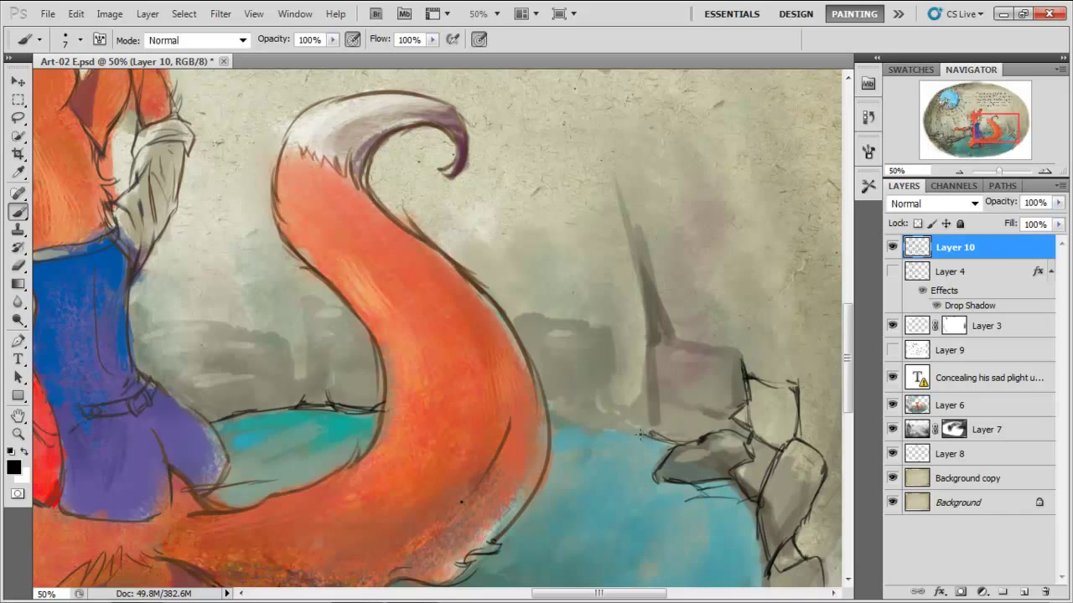
{"action": "left_click_drag", "start_coordinate": [653, 434], "coordinate": [573, 428]}
Outline the rock tower's left edge up to the spire tip and the rock block's top.
{"action": "mouse_move", "coordinate": [647, 357]}
{"action": "left_mouse_down"}
{"action": "mouse_move", "coordinate": [651, 426]}
{"action": "mouse_move", "coordinate": [642, 277]}
{"action": "left_mouse_up"}
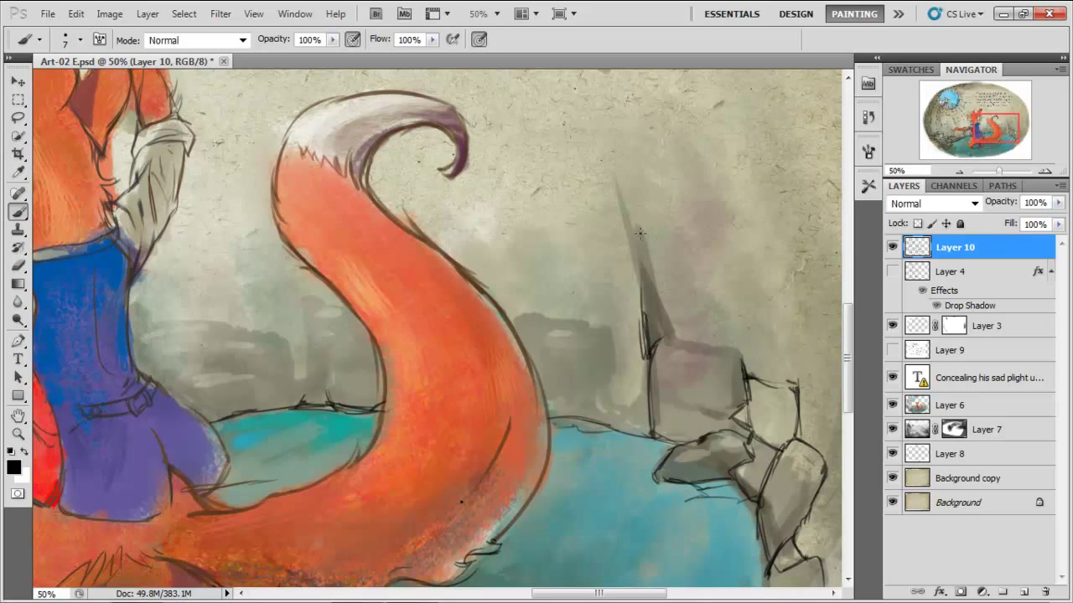
{"action": "mouse_move", "coordinate": [637, 342]}
{"action": "left_mouse_down"}
{"action": "mouse_move", "coordinate": [638, 272]}
{"action": "mouse_move", "coordinate": [615, 178]}
{"action": "left_mouse_up"}
{"action": "mouse_move", "coordinate": [641, 275]}
{"action": "left_mouse_down"}
{"action": "mouse_move", "coordinate": [616, 187]}
{"action": "mouse_move", "coordinate": [641, 270]}
{"action": "mouse_move", "coordinate": [647, 179]}
{"action": "left_mouse_up"}
{"action": "mouse_move", "coordinate": [637, 237]}
{"action": "left_mouse_down"}
{"action": "mouse_move", "coordinate": [680, 342]}
{"action": "mouse_move", "coordinate": [658, 305]}
{"action": "mouse_move", "coordinate": [674, 307]}
{"action": "mouse_move", "coordinate": [659, 339]}
{"action": "left_mouse_up"}
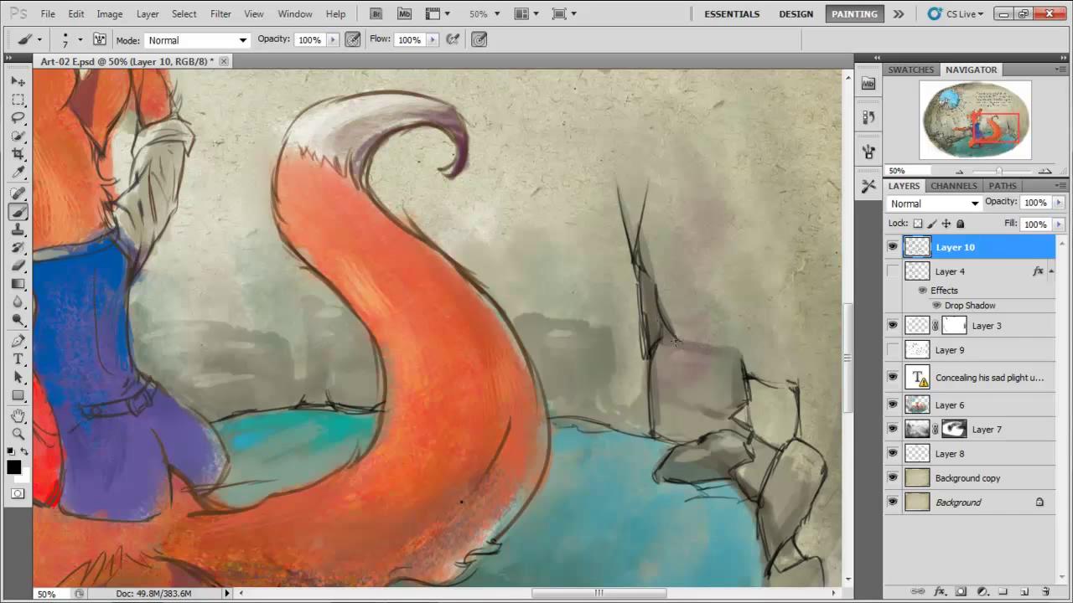
{"action": "mouse_move", "coordinate": [679, 343]}
{"action": "left_mouse_down"}
{"action": "mouse_move", "coordinate": [725, 348]}
{"action": "mouse_move", "coordinate": [747, 373]}
{"action": "mouse_move", "coordinate": [755, 433]}
{"action": "mouse_move", "coordinate": [780, 441]}
{"action": "left_mouse_up"}
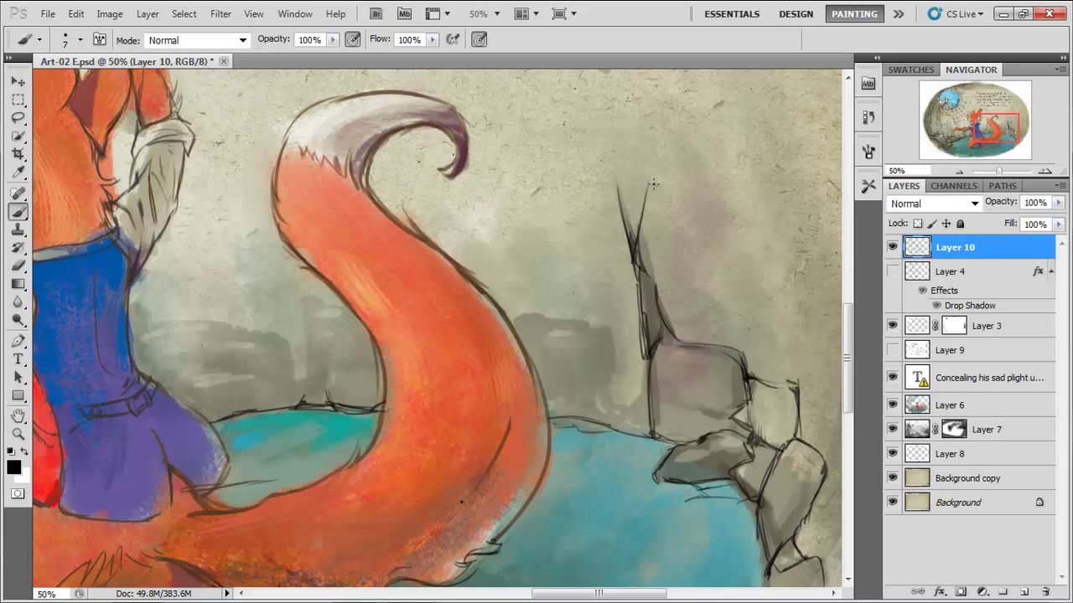
{"action": "left_click_drag", "start_coordinate": [648, 180], "coordinate": [658, 159]}
{"action": "left_click_drag", "start_coordinate": [615, 185], "coordinate": [591, 176]}
Ink the wall lines rising from the water, the wall top toward the tail, and the left wall block.
{"action": "mouse_move", "coordinate": [592, 416]}
{"action": "left_mouse_down"}
{"action": "mouse_move", "coordinate": [594, 324]}
{"action": "mouse_move", "coordinate": [637, 321]}
{"action": "mouse_move", "coordinate": [578, 309]}
{"action": "left_mouse_up"}
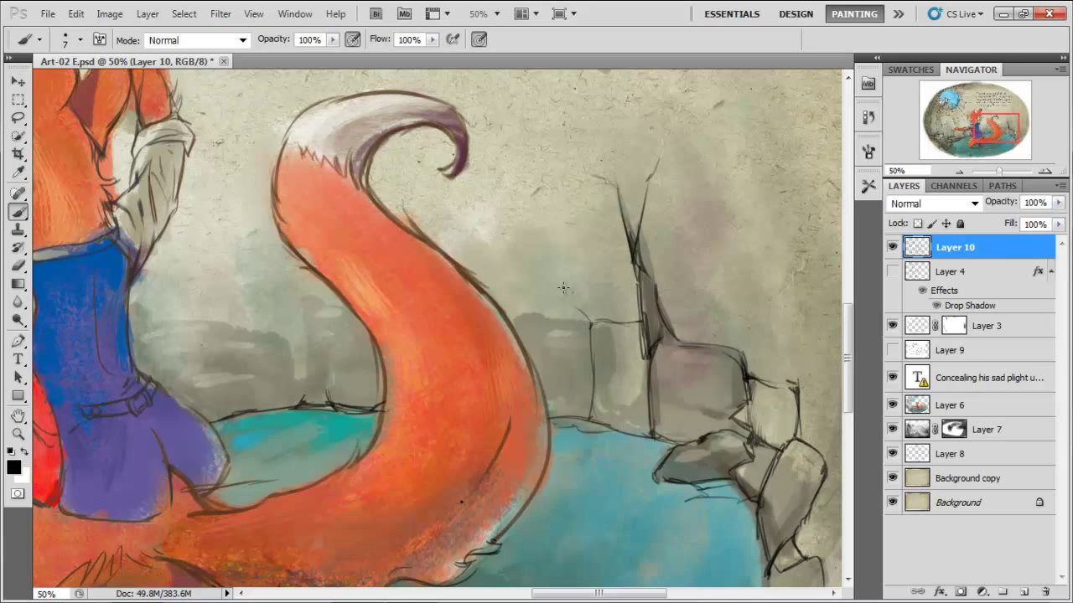
{"action": "left_click_drag", "start_coordinate": [590, 315], "coordinate": [494, 316]}
{"action": "key", "text": "ctrl+z"}
{"action": "left_click_drag", "start_coordinate": [543, 336], "coordinate": [535, 385]}
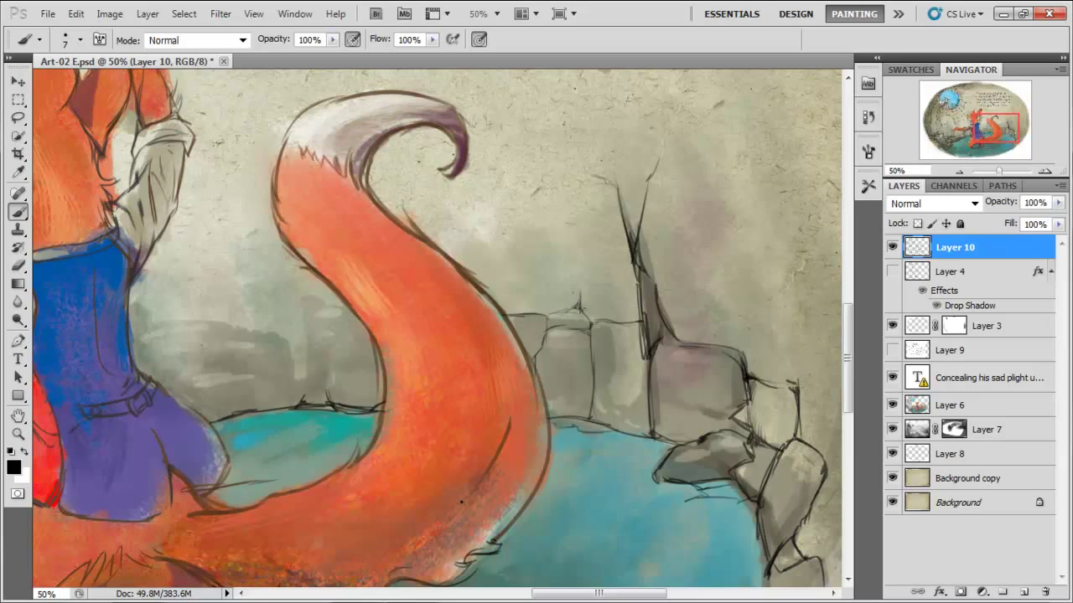
{"action": "mouse_move", "coordinate": [628, 266]}
{"action": "left_mouse_down"}
{"action": "mouse_move", "coordinate": [586, 279]}
{"action": "mouse_move", "coordinate": [629, 267]}
{"action": "left_mouse_up"}
{"action": "mouse_move", "coordinate": [846, 359]}
{"action": "left_mouse_down"}
{"action": "mouse_move", "coordinate": [847, 392]}
{"action": "mouse_move", "coordinate": [857, 365]}
{"action": "left_mouse_up"}
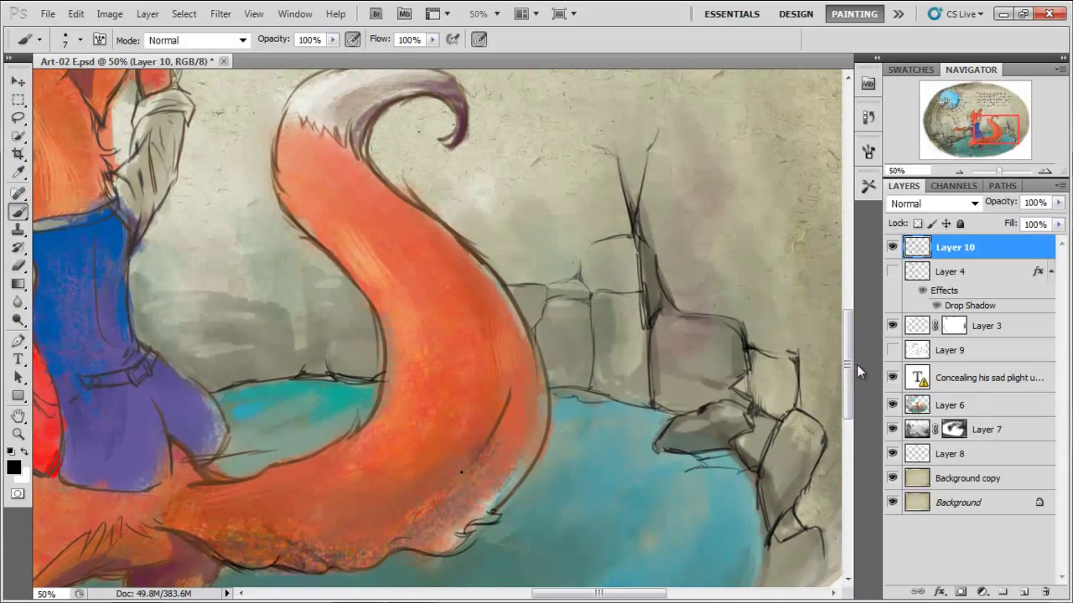
{"action": "left_click_drag", "start_coordinate": [994, 172], "coordinate": [996, 167]}
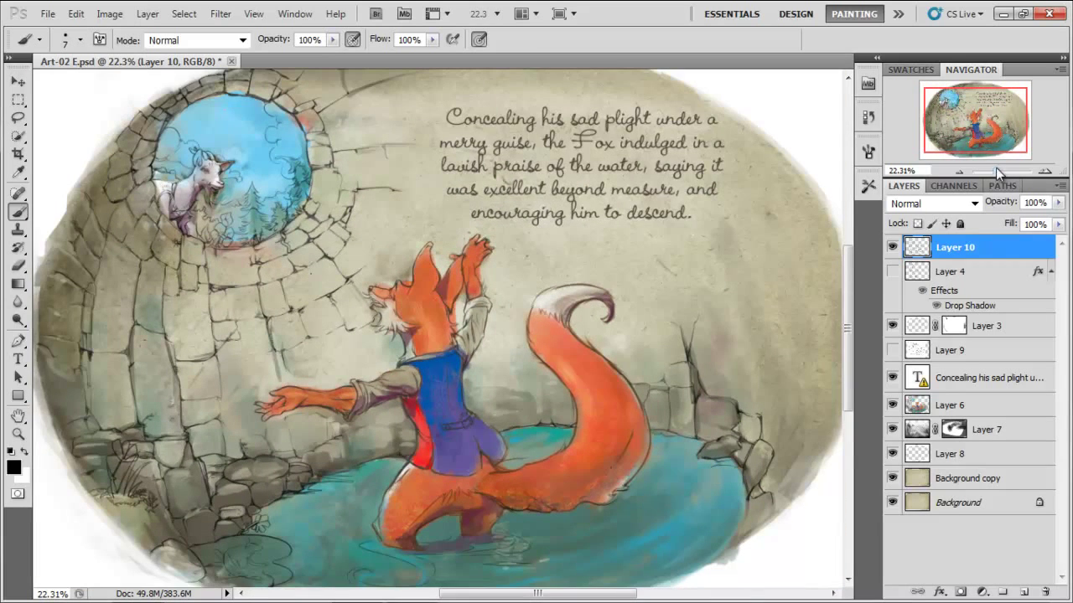
Zoom the view to about 16.7% so the whole illustration fits the window.
{"action": "left_click", "coordinate": [959, 171]}
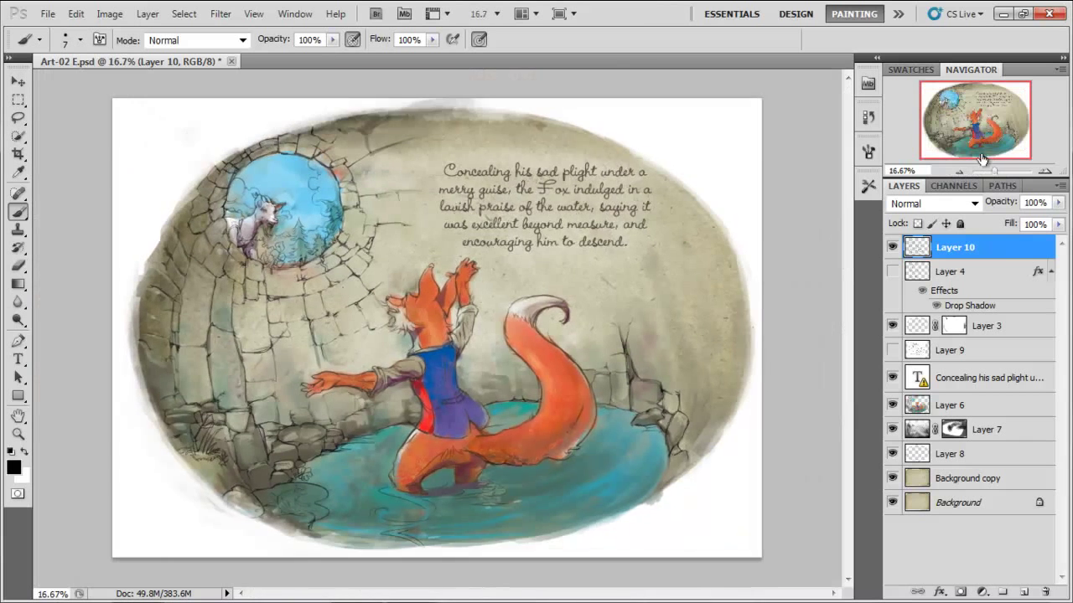